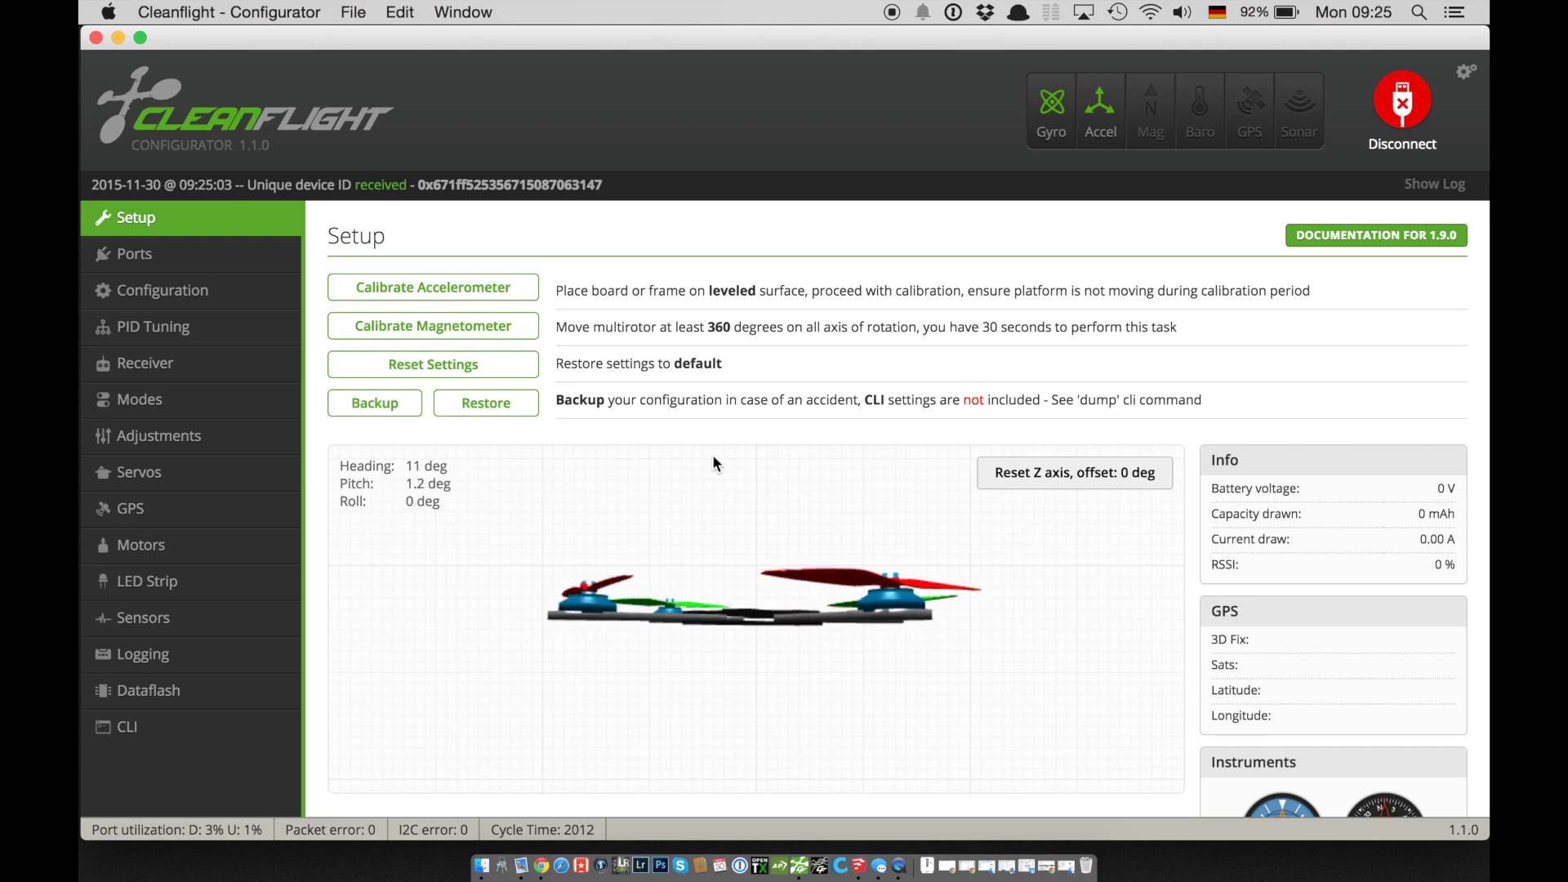
Step: Show the Receiver page with live channel values for Roll through AUX 8
click(153, 369)
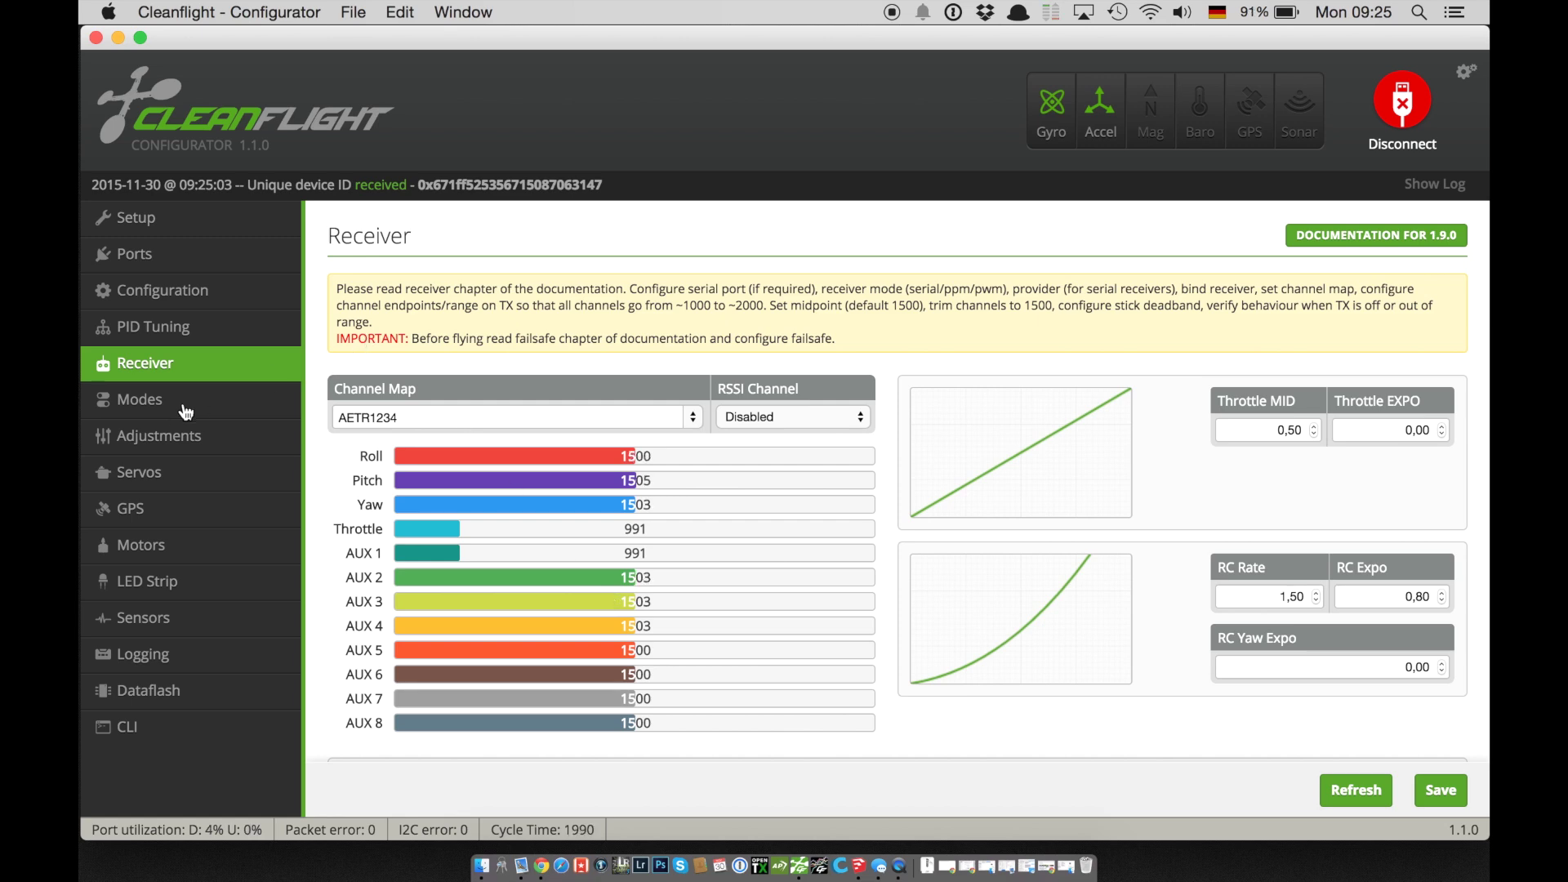
Step: On the Adjustments page, enable the first three ranges and set their 'when channel' to AUX 2
click(163, 435)
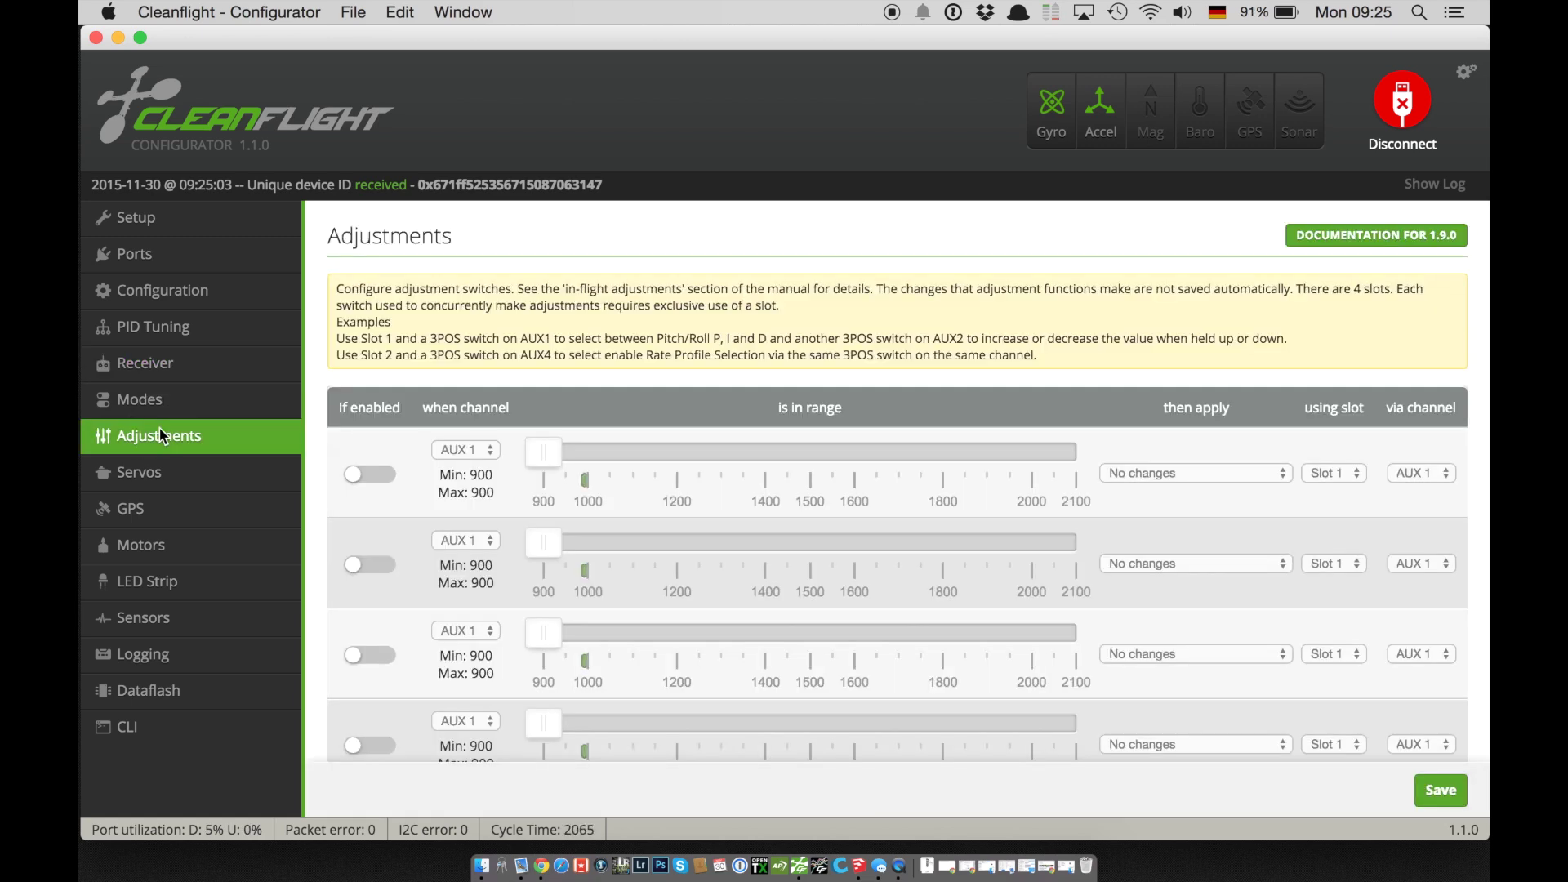
click(369, 475)
click(382, 565)
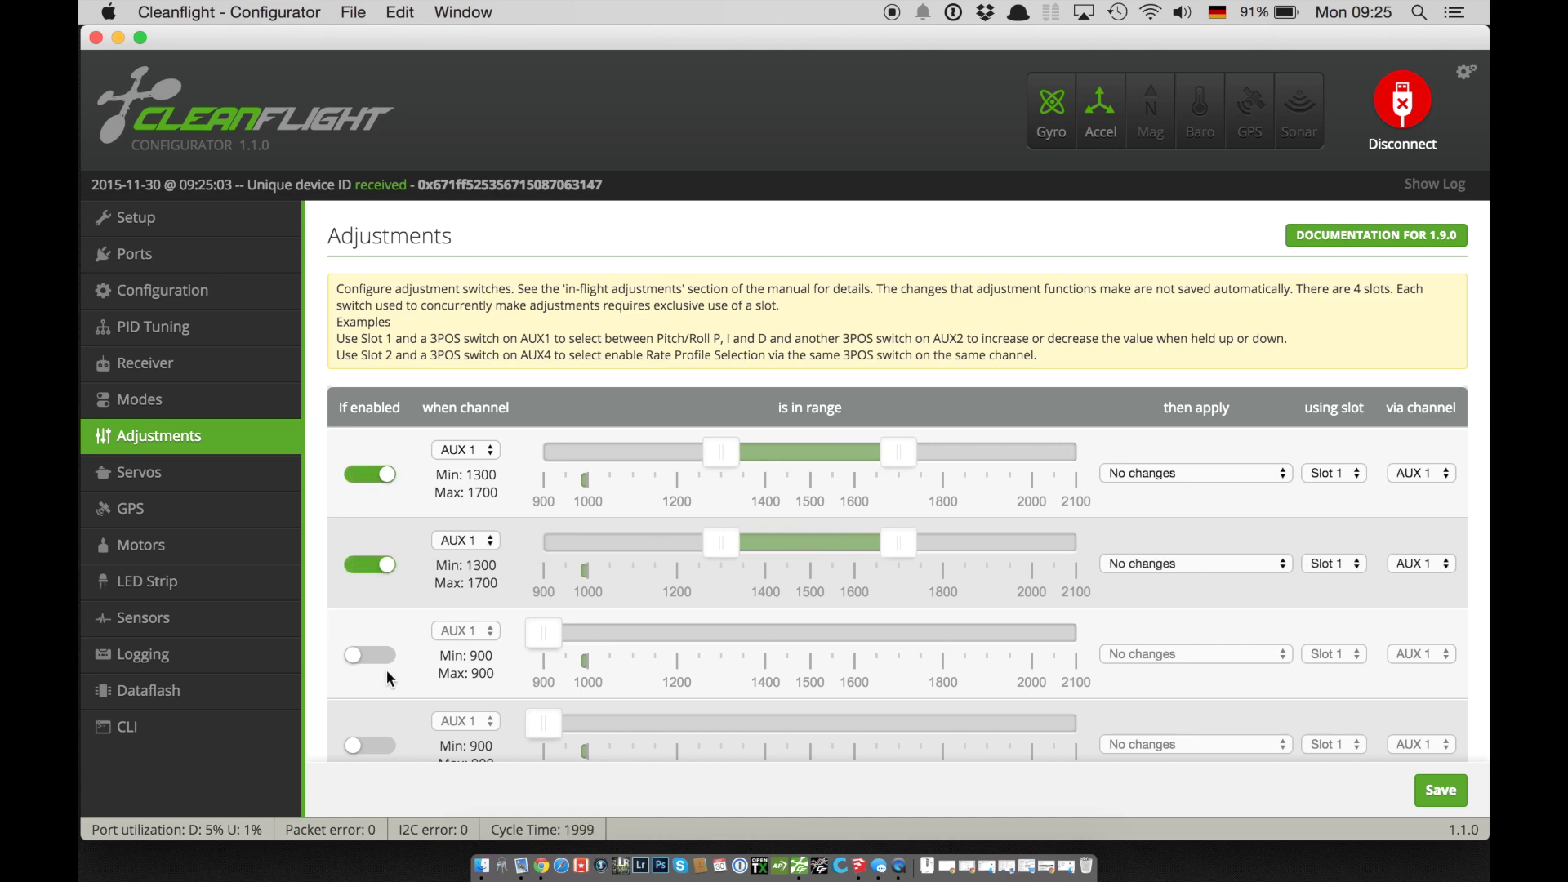
click(389, 658)
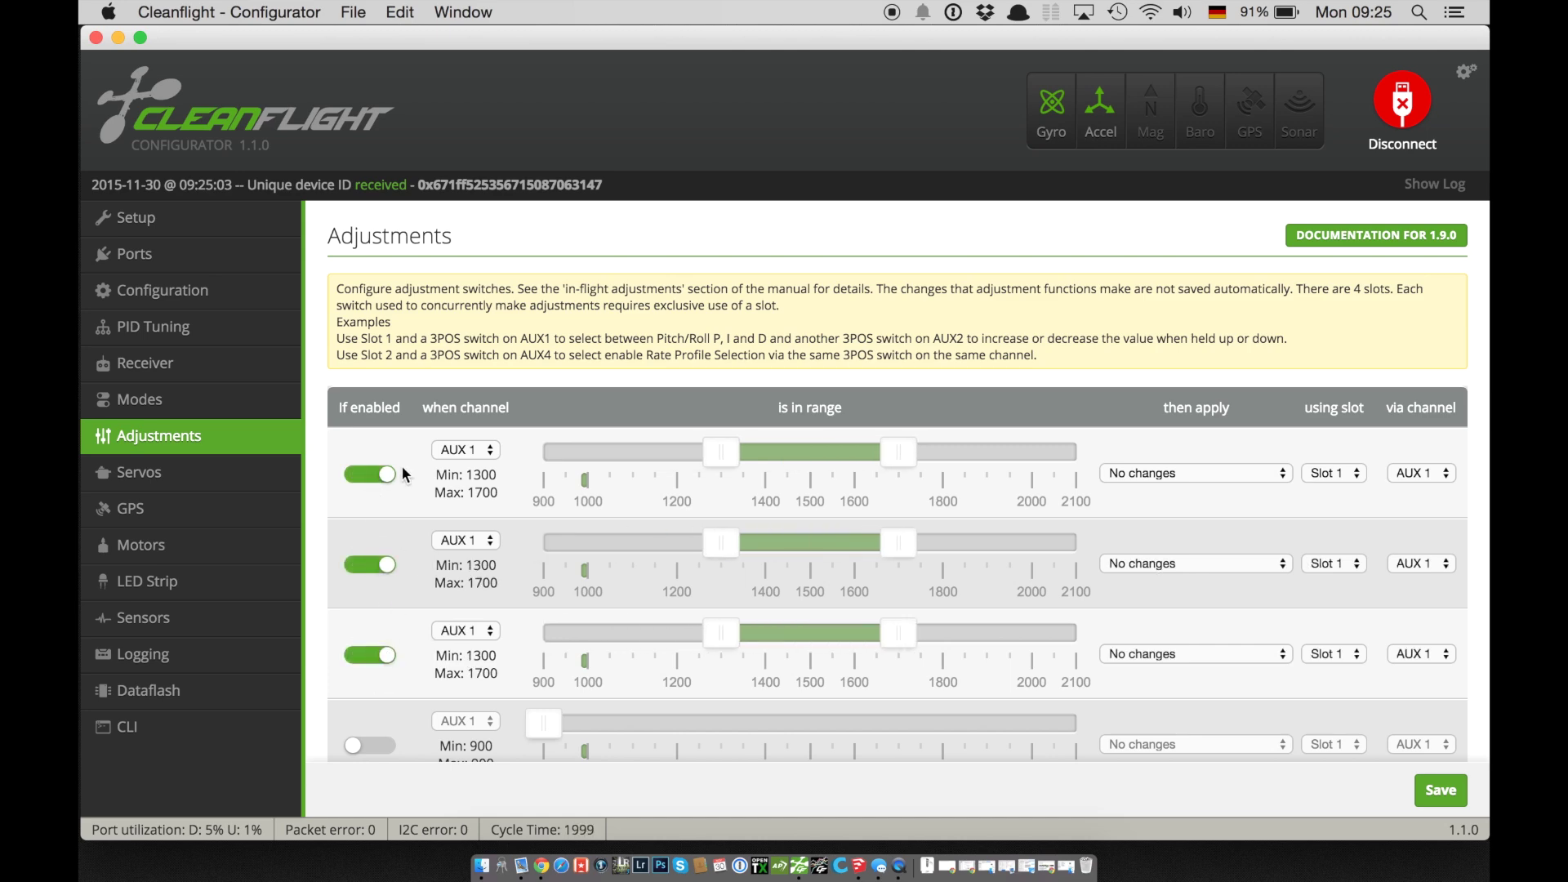
click(469, 453)
key(Escape)
click(486, 539)
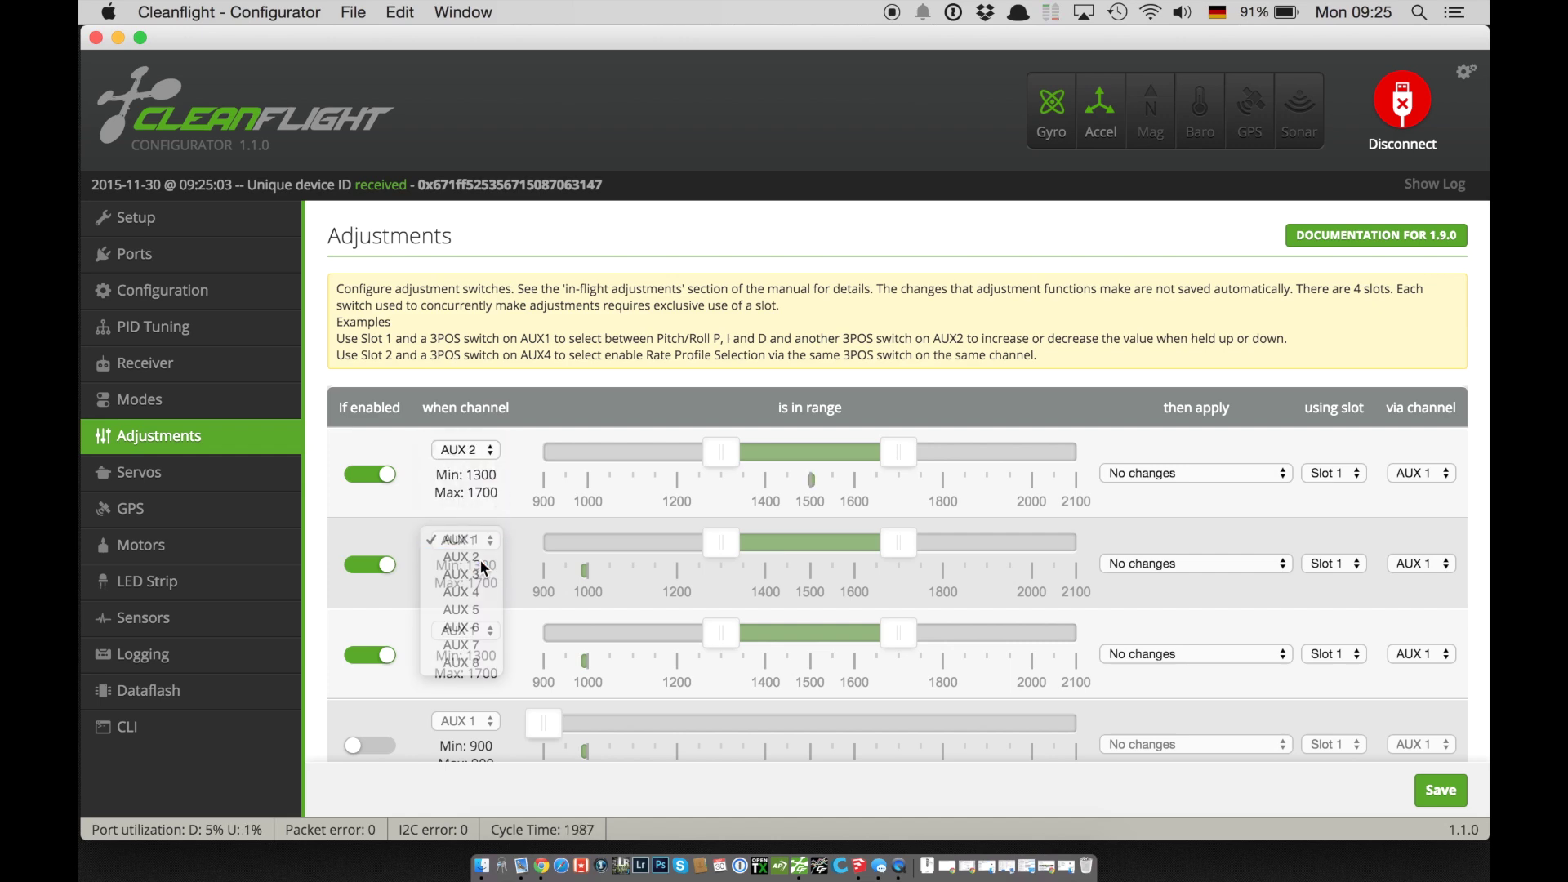
click(481, 562)
click(482, 629)
key(Escape)
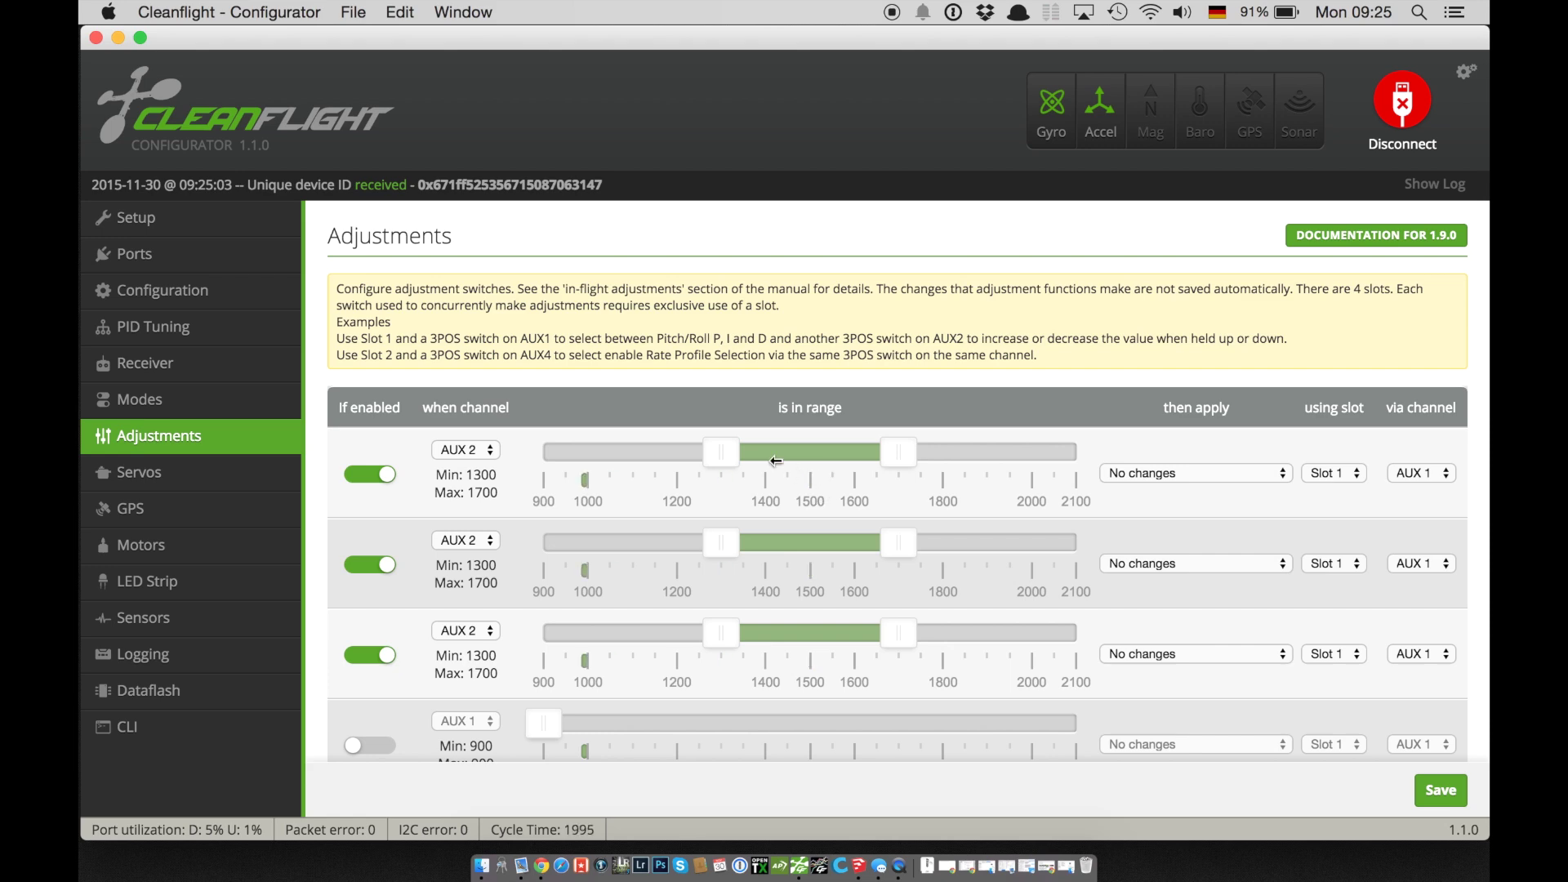
Step: Move the first range to 900–1300 and the third range to 1700–2100
drag(806, 457, 586, 446)
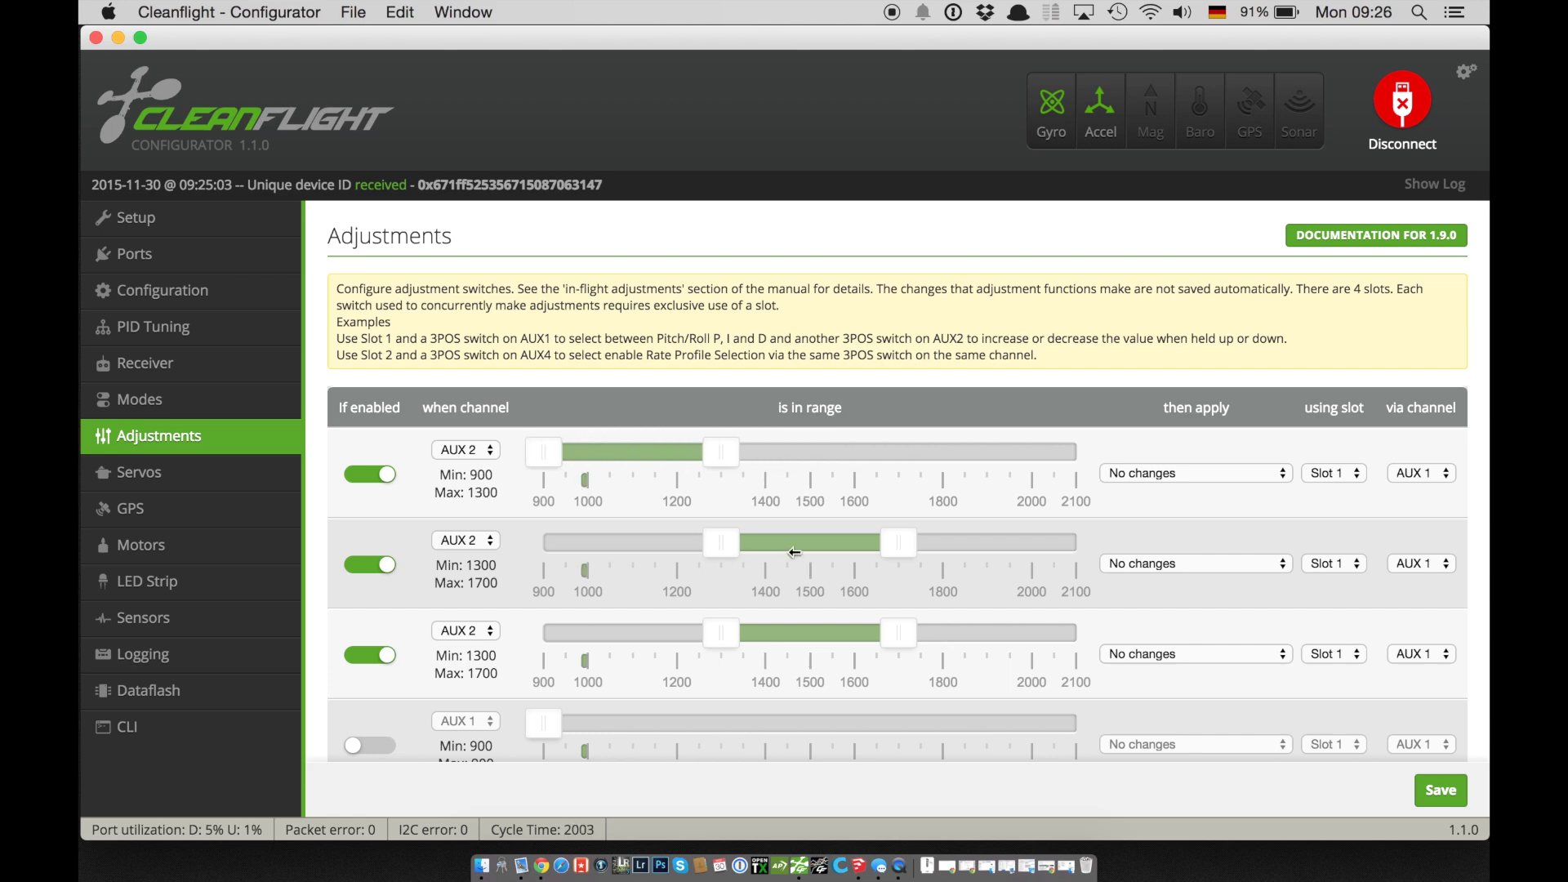
click(817, 632)
drag(817, 633, 1083, 608)
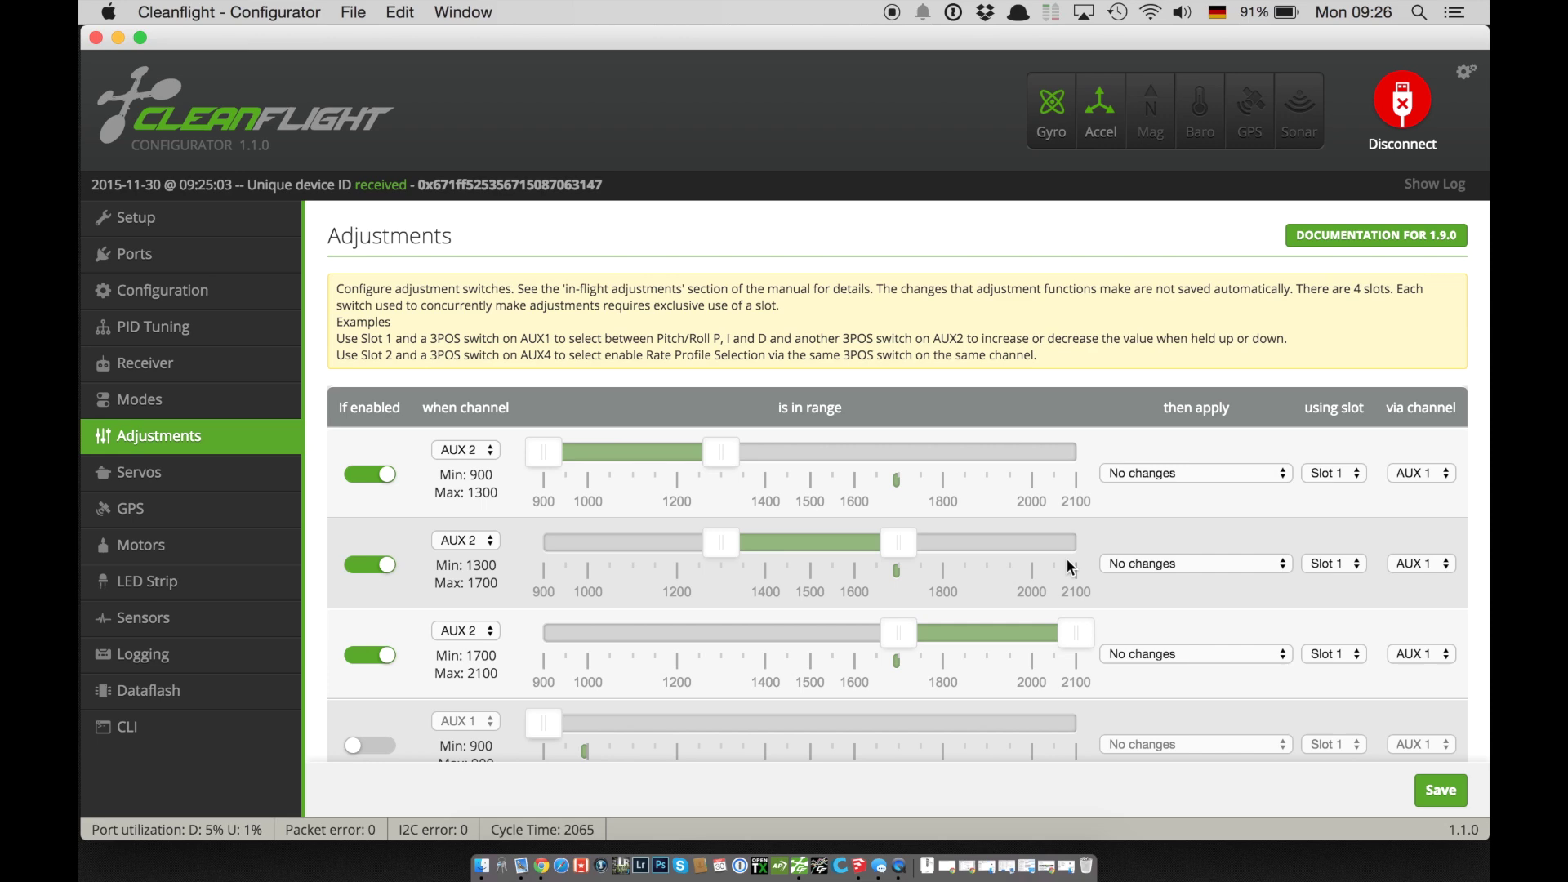
Step: Make ranges 1, 2 and 3 apply Pitch & Roll P, I and D Adjustment respectively
click(1241, 474)
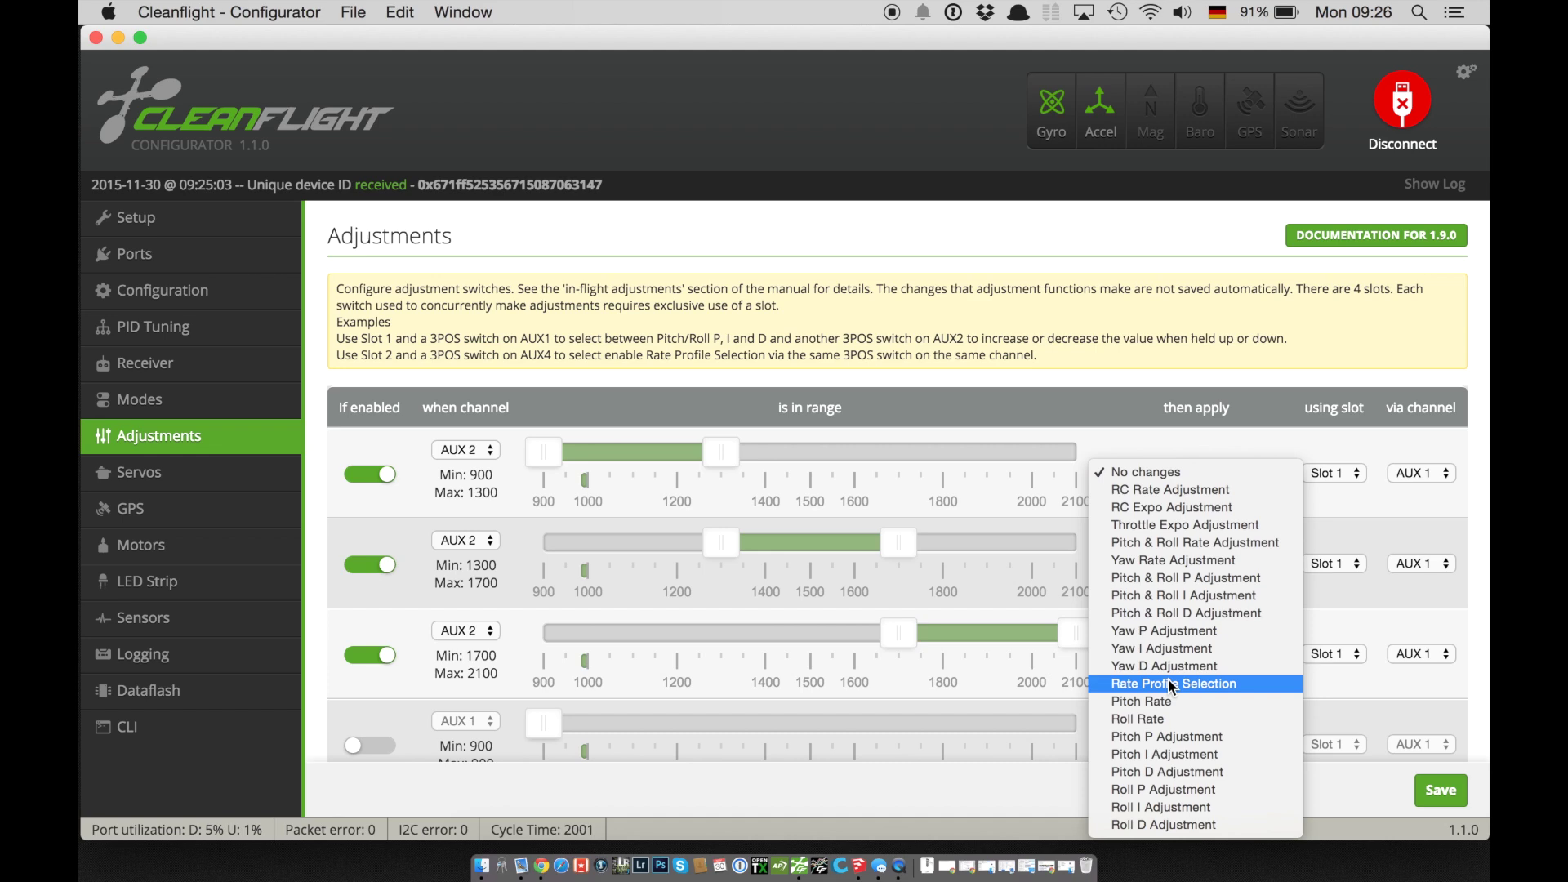
click(1186, 580)
click(1168, 566)
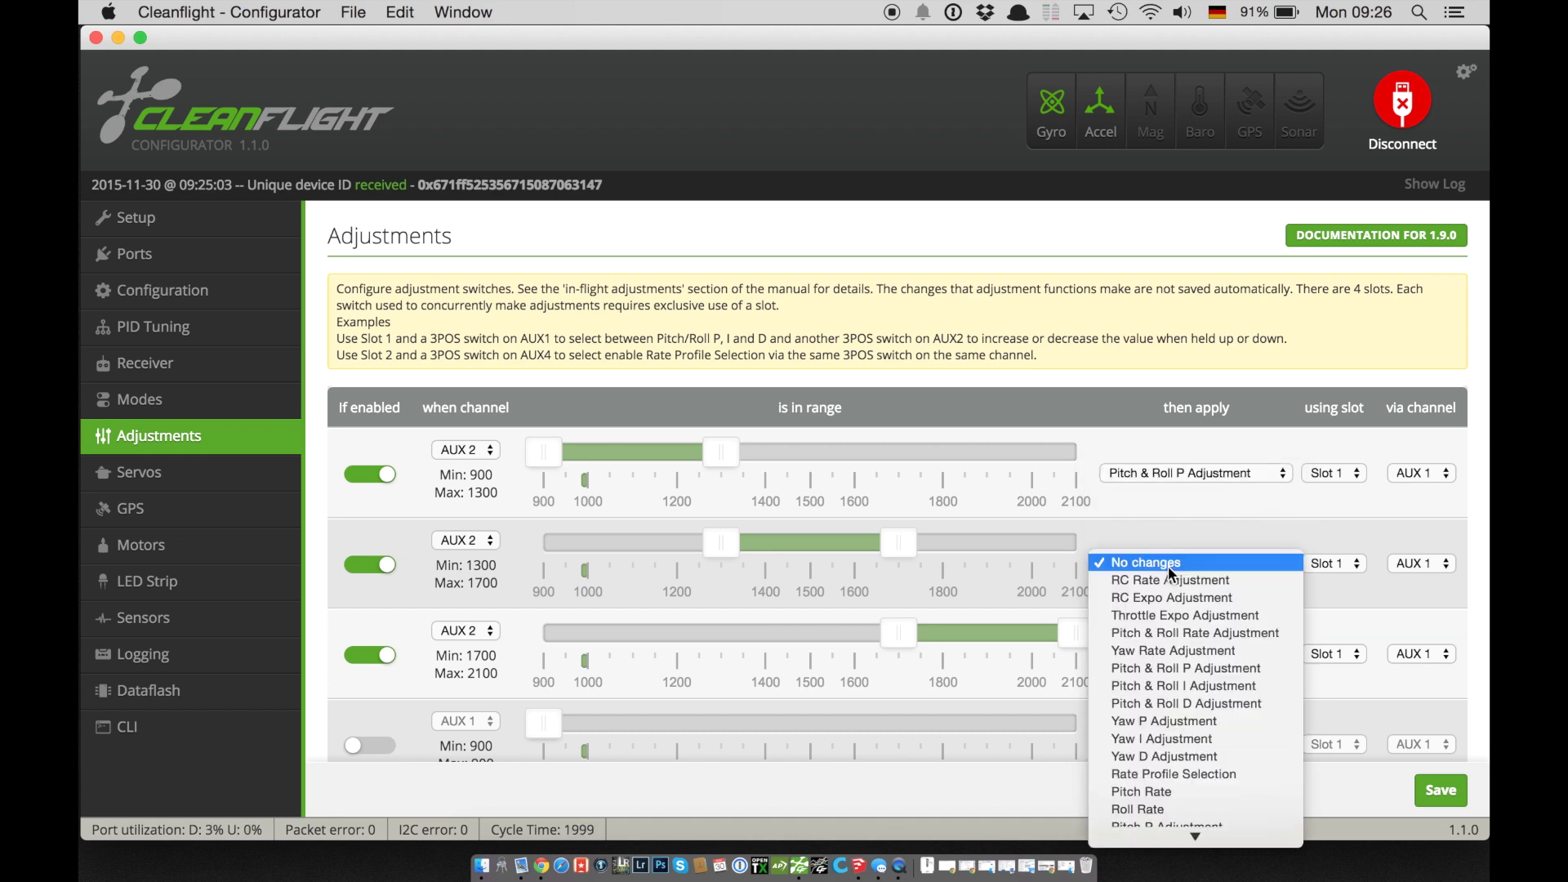
click(1163, 688)
click(1183, 653)
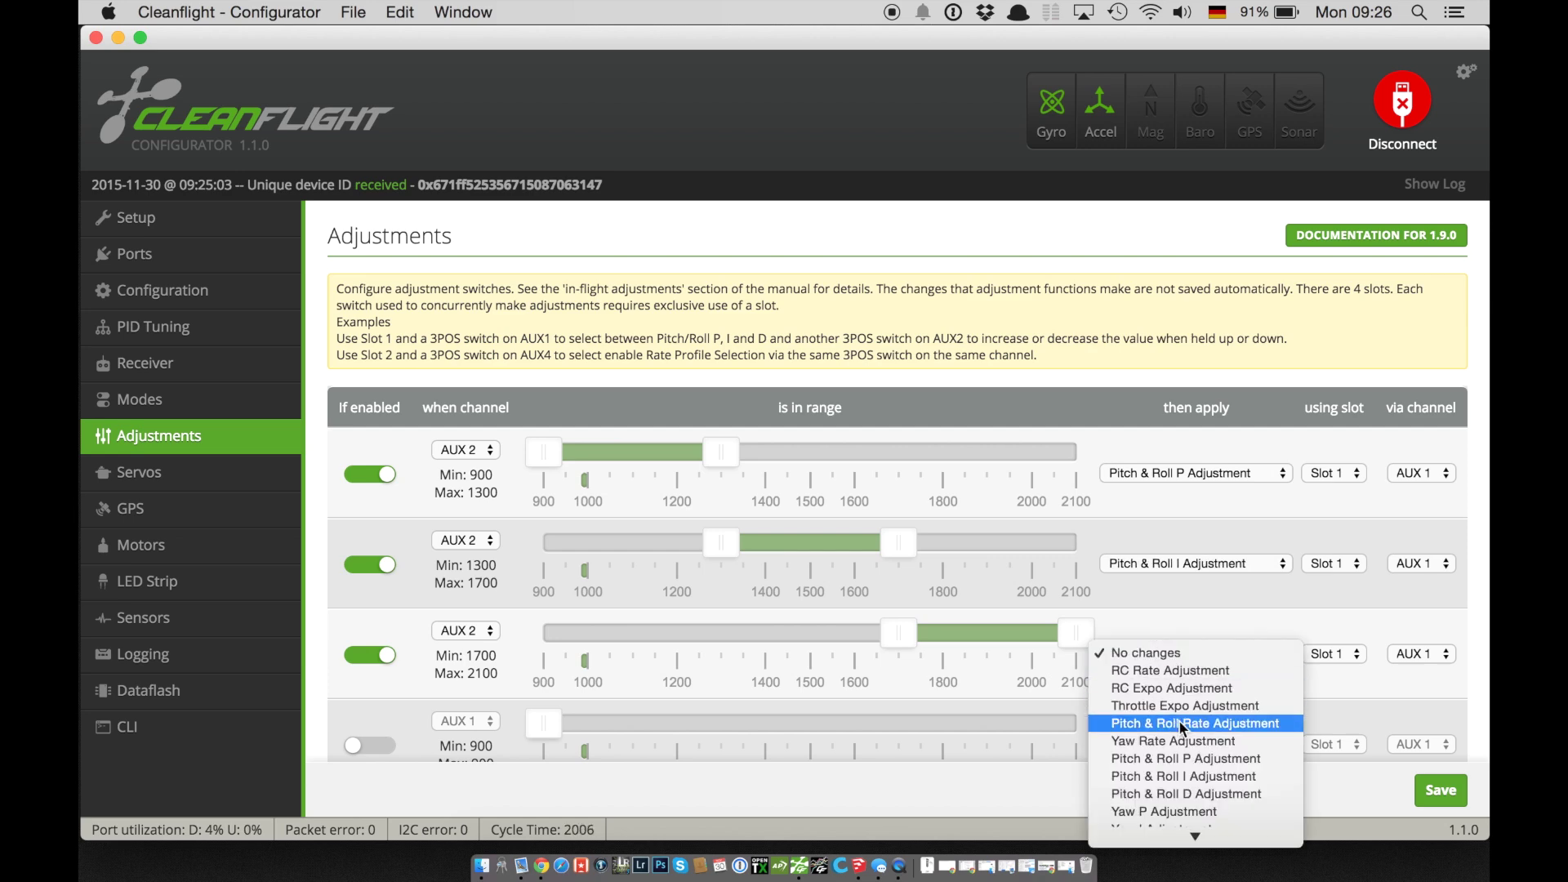
click(1184, 794)
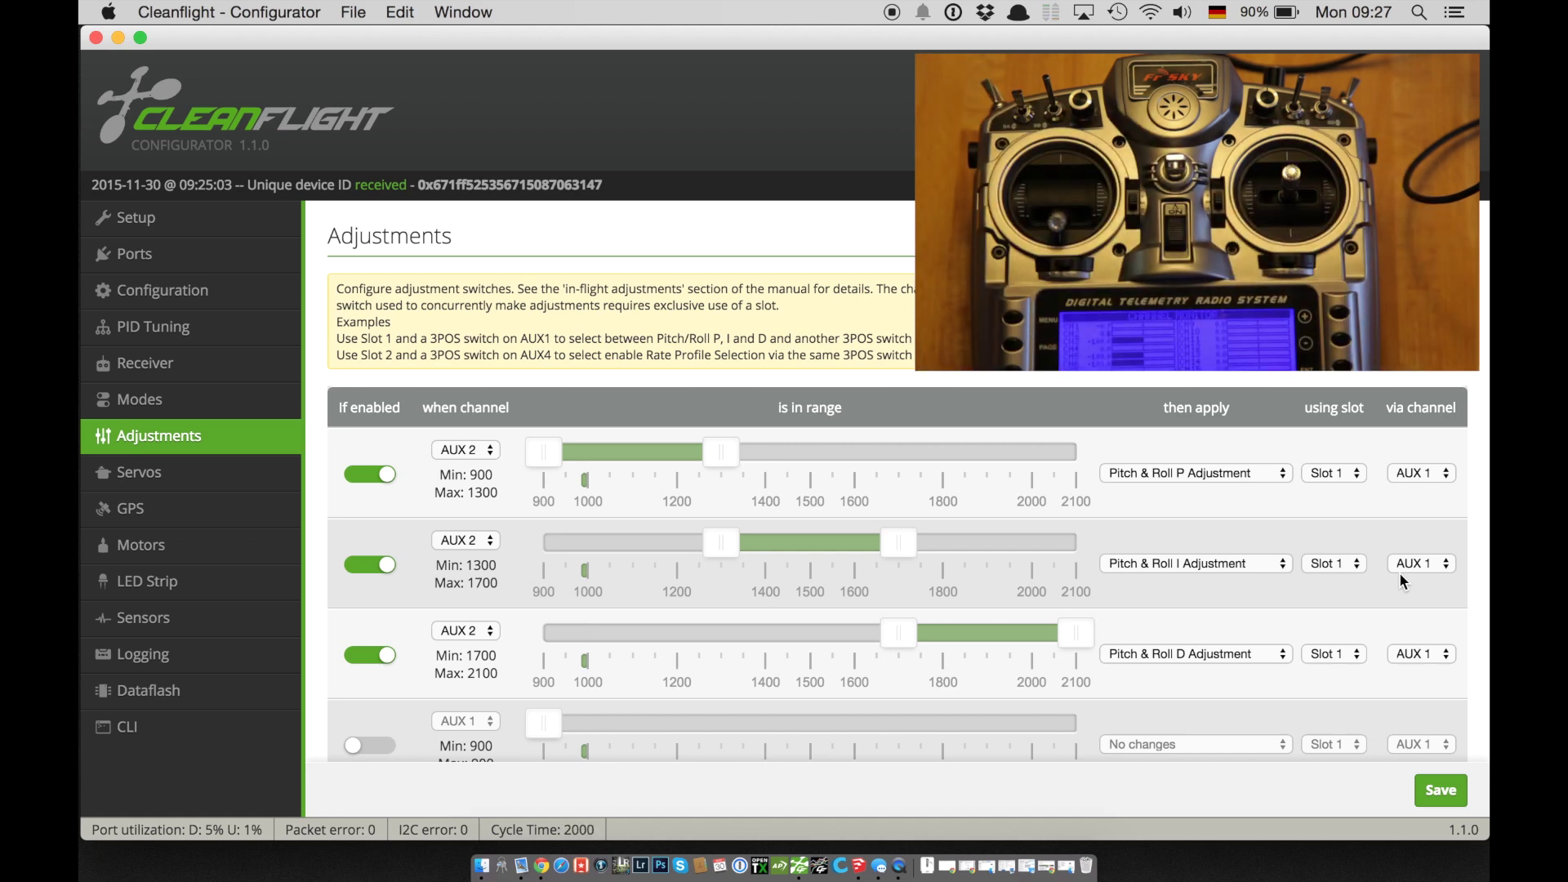
Step: Set the 'via channel' of all three adjustments to AUX 3
click(1435, 475)
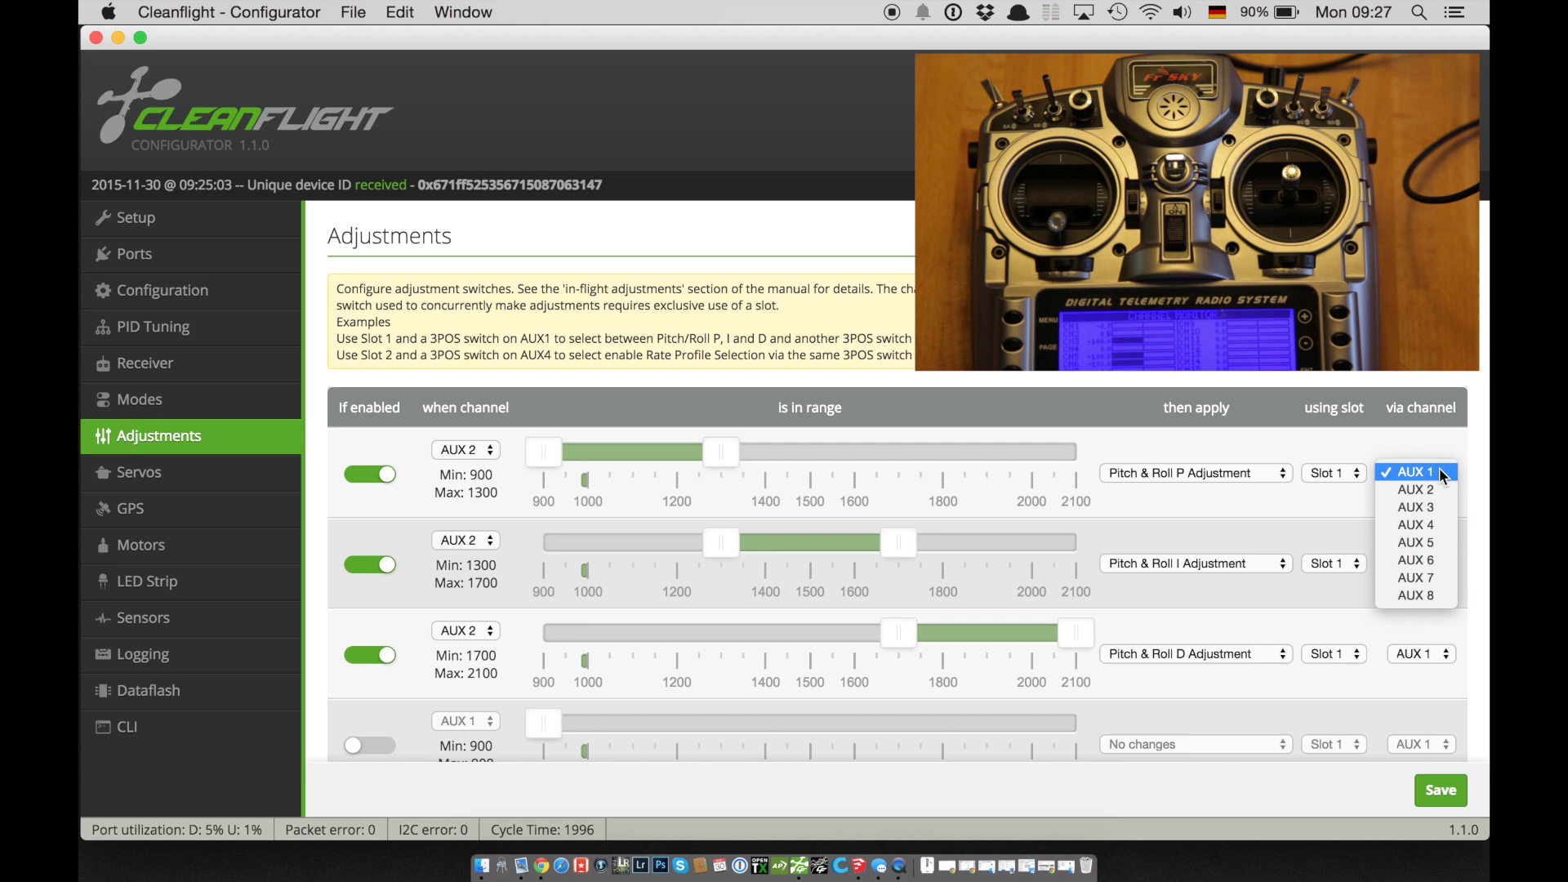
click(1432, 508)
click(1427, 565)
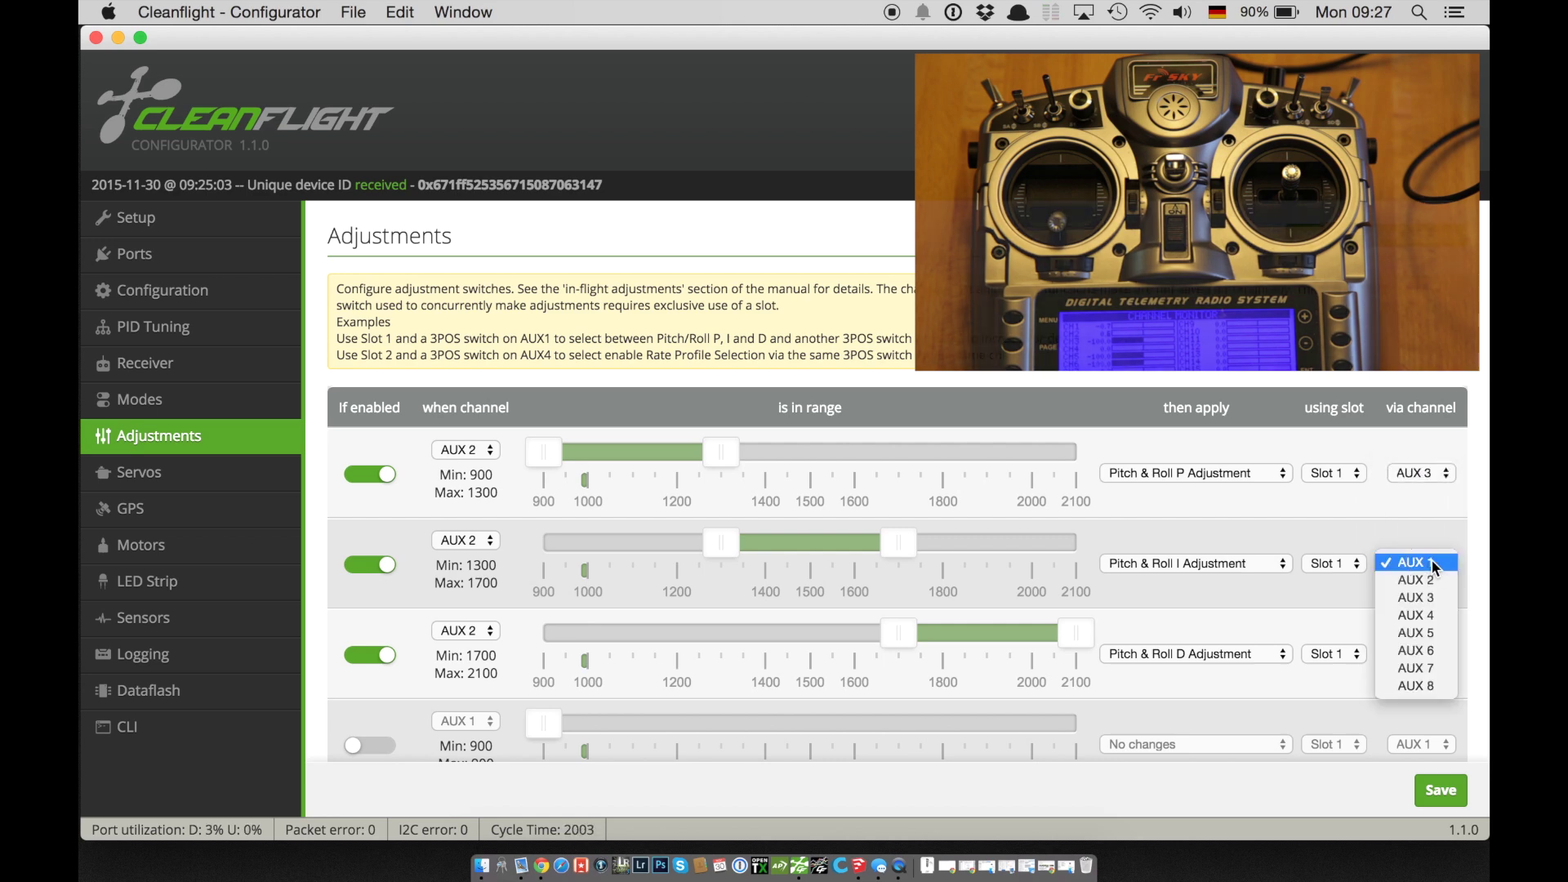
click(1414, 598)
click(1431, 647)
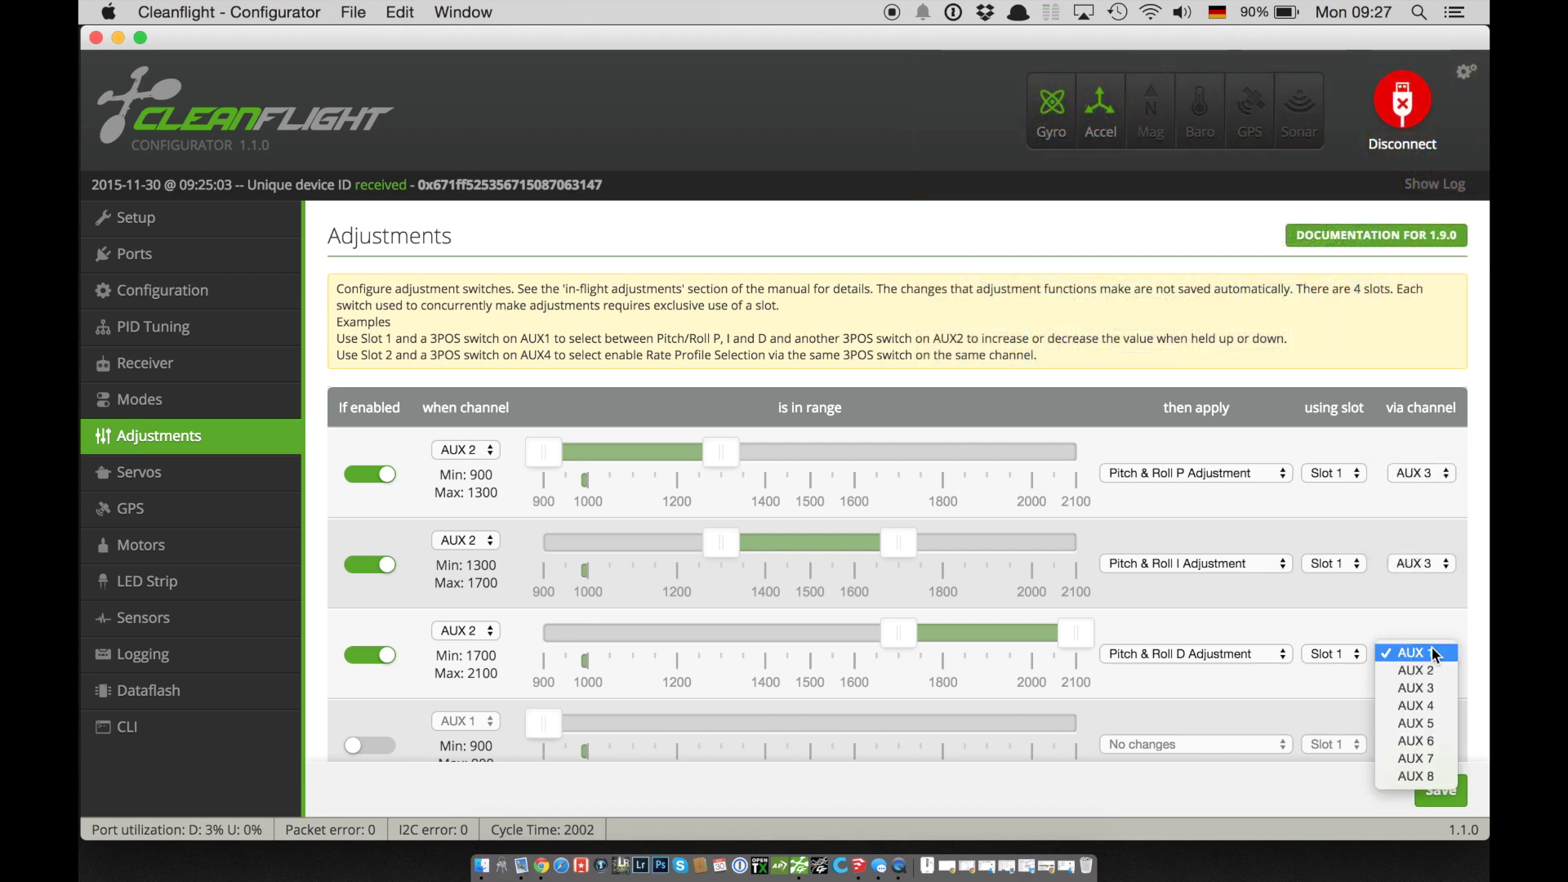
click(1415, 690)
Step: Save the adjustments to the board and go to the PID Tuning page
scroll(677, 700, down, 3)
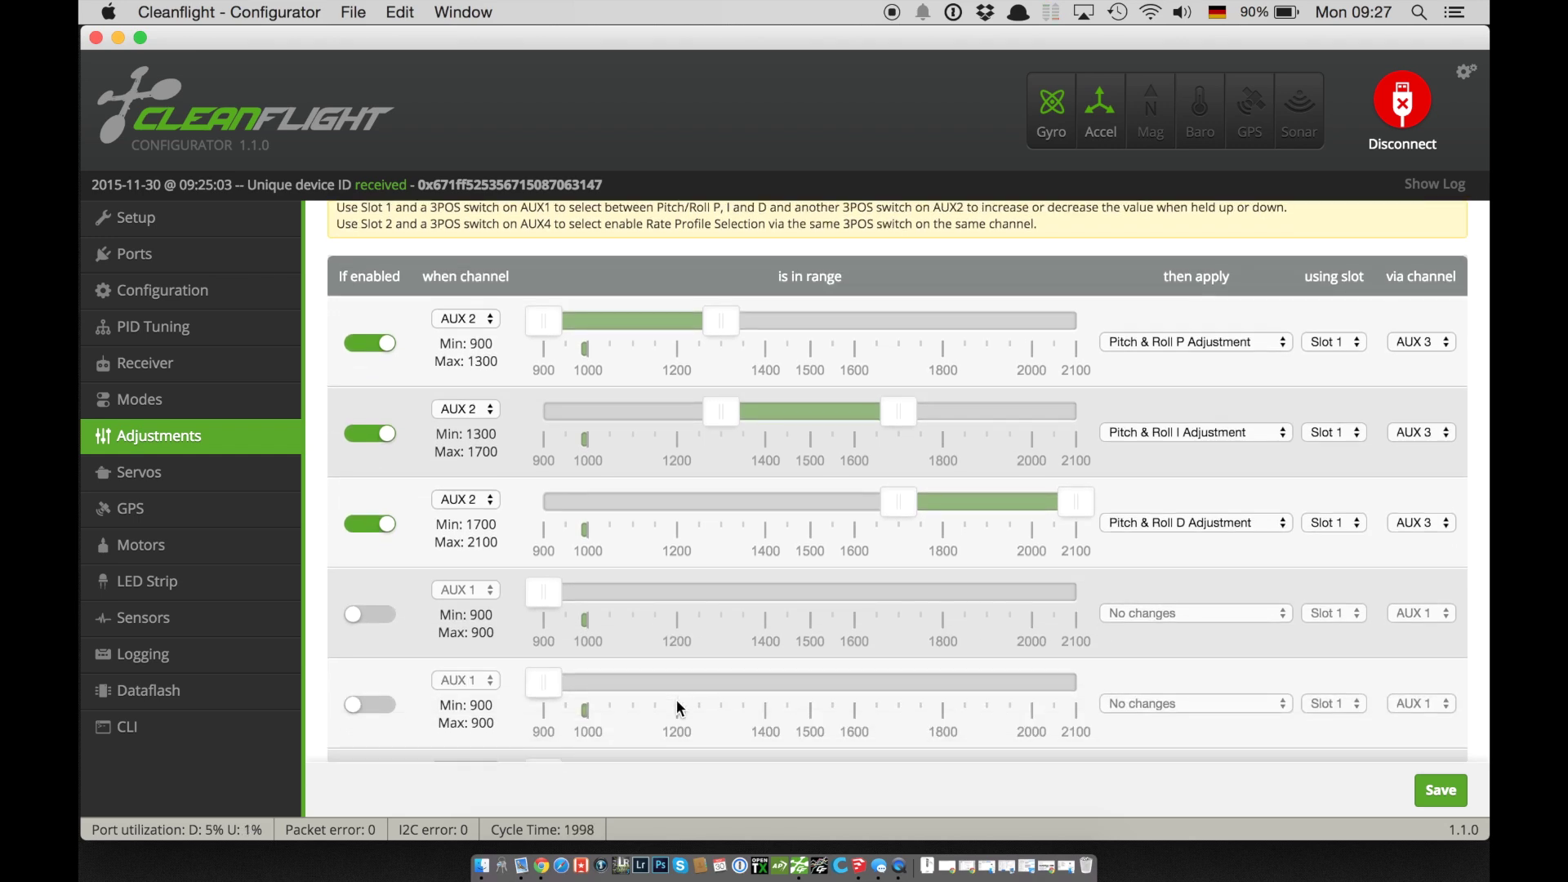
scroll(595, 587, down, 1)
click(1441, 791)
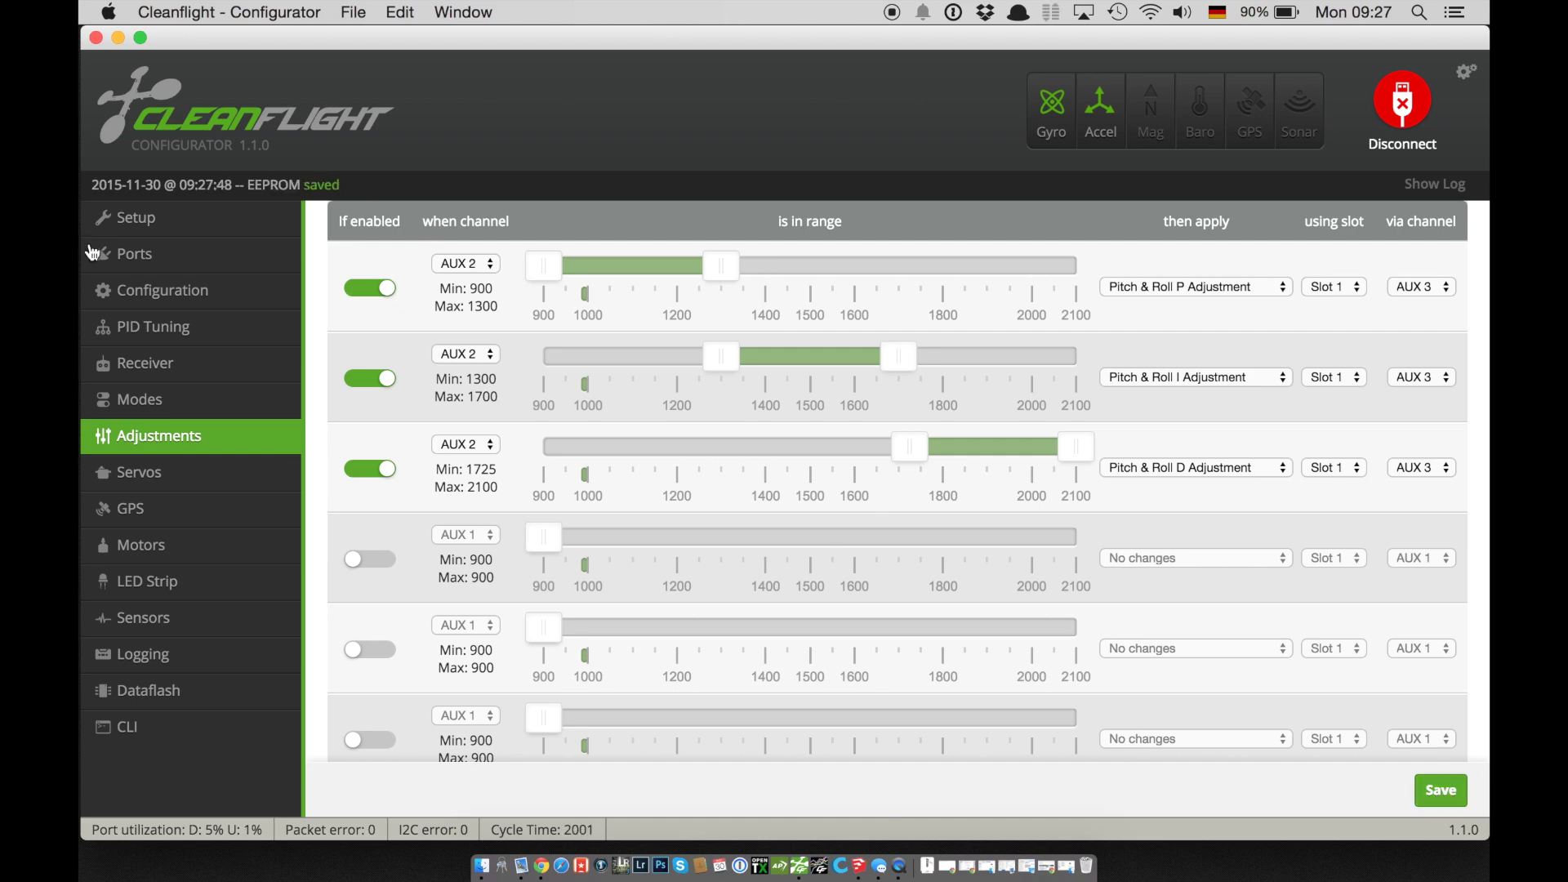
click(149, 329)
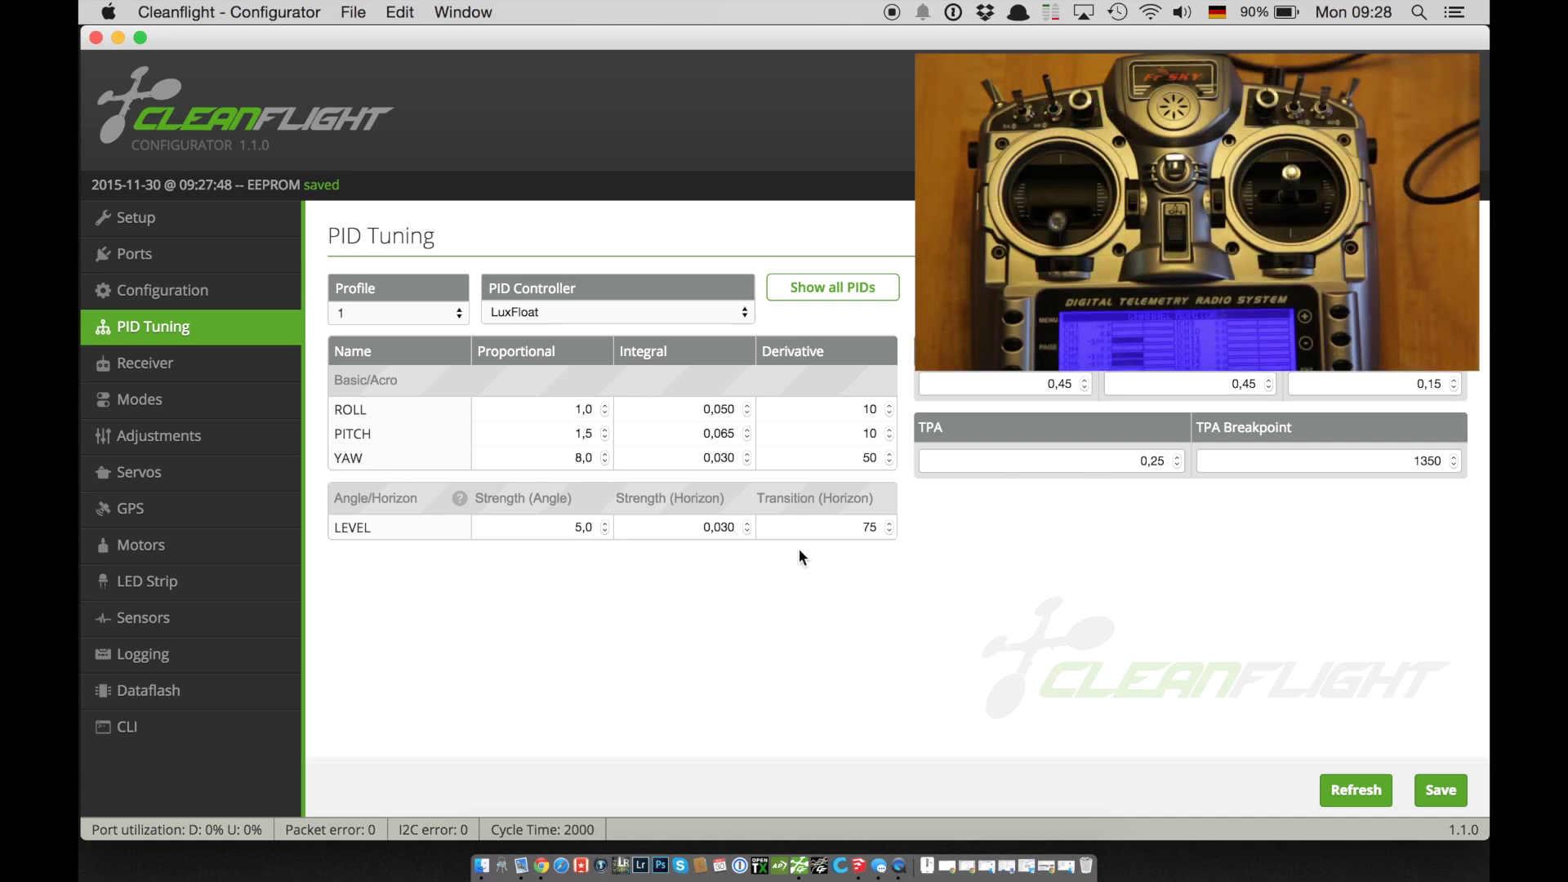
Step: Refresh the PID values repeatedly while moving the AUX switches, until ROLL P shows 1,0 and PITCH P 1,5
click(1367, 796)
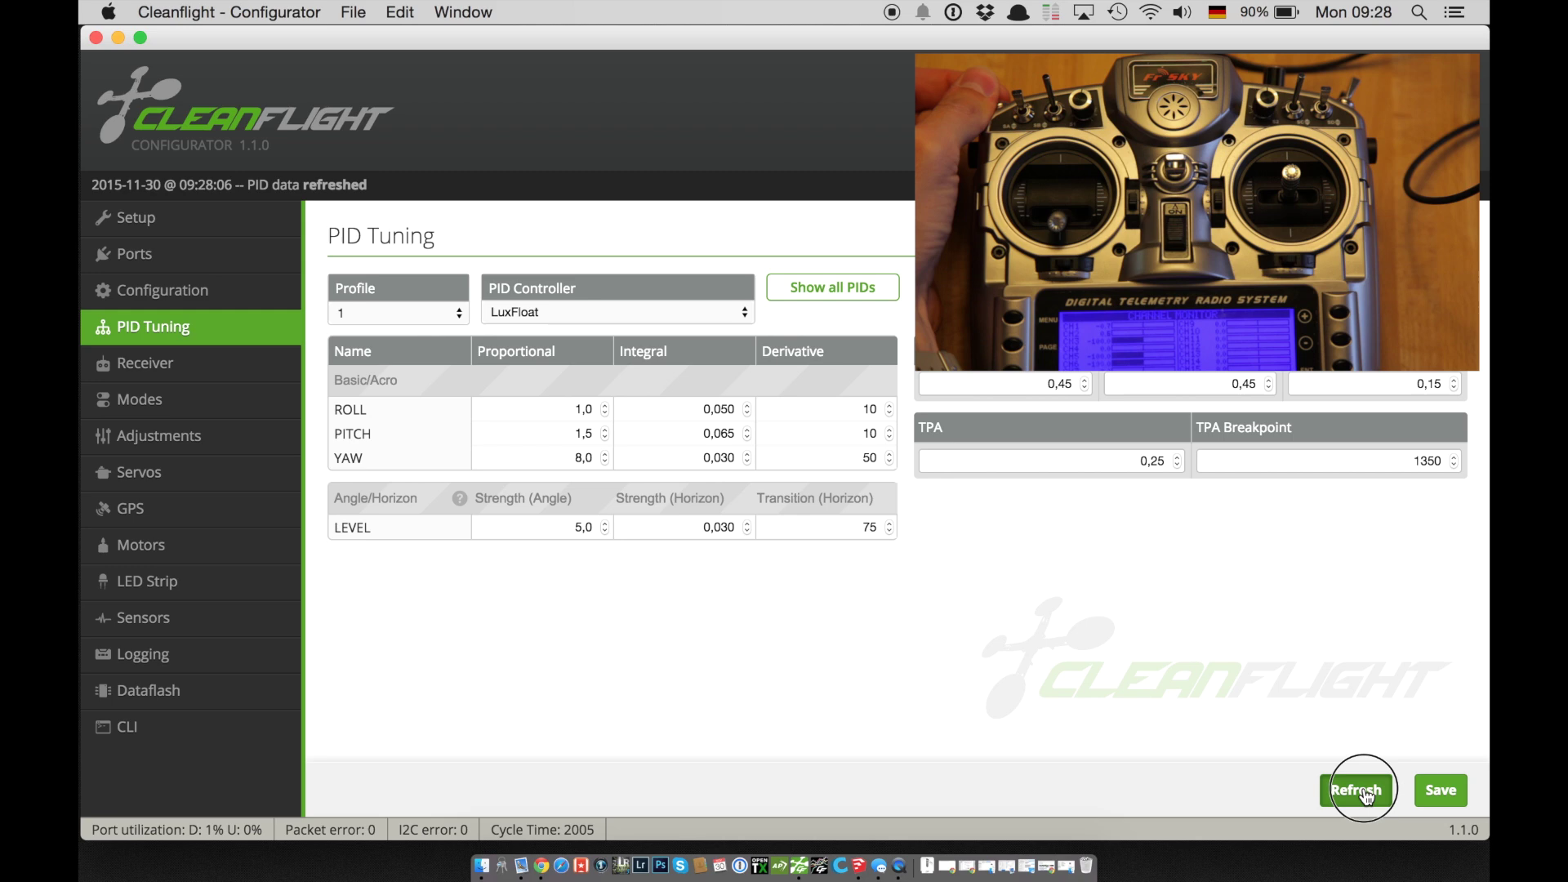
click(1366, 797)
click(1366, 796)
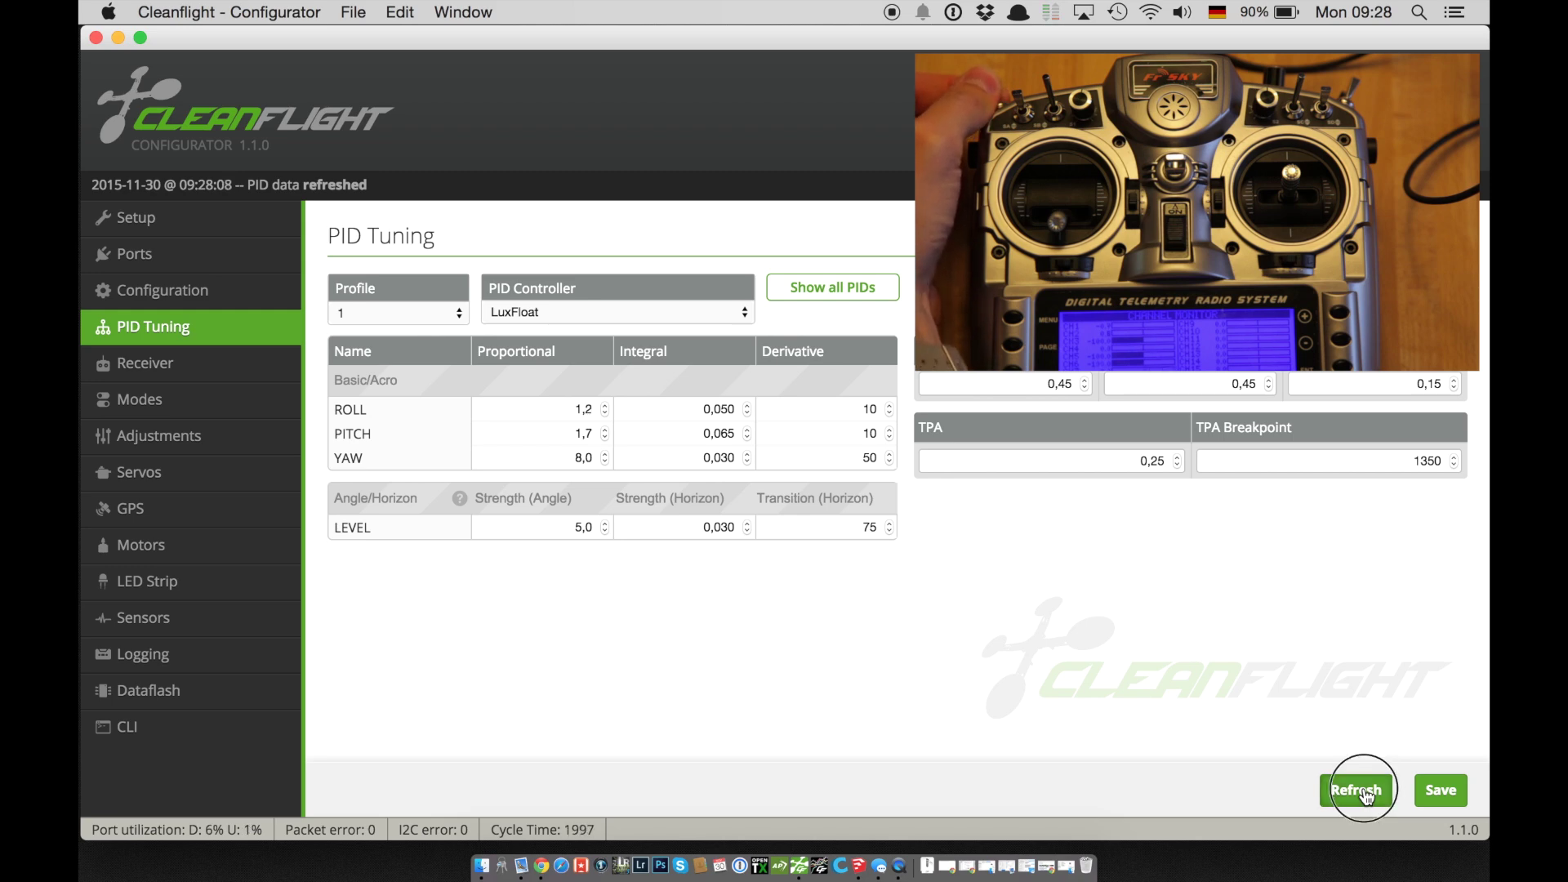
click(1366, 796)
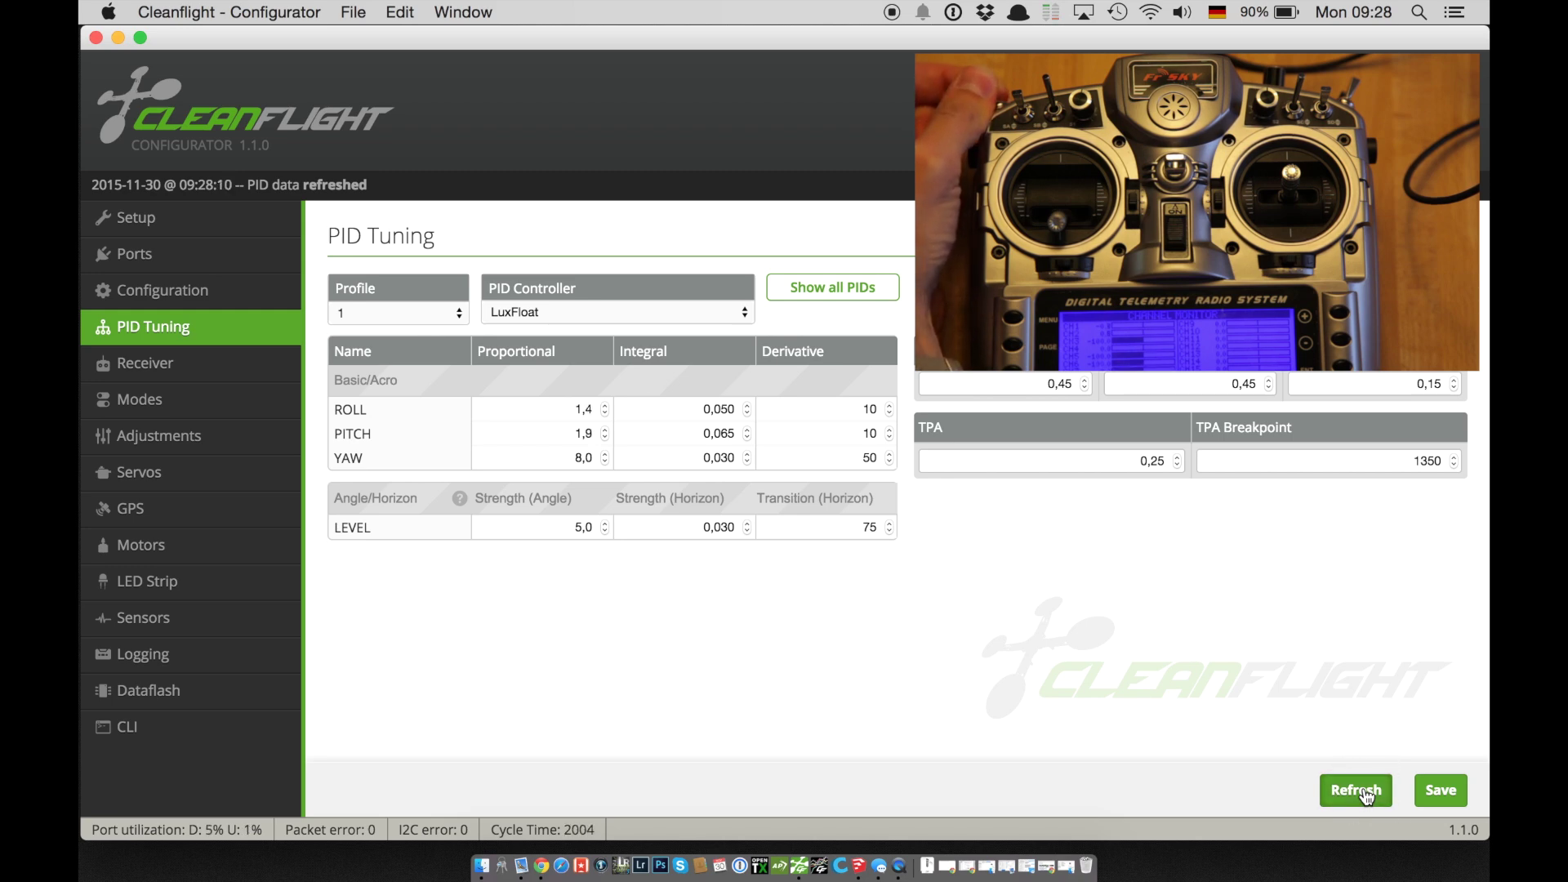
click(1367, 796)
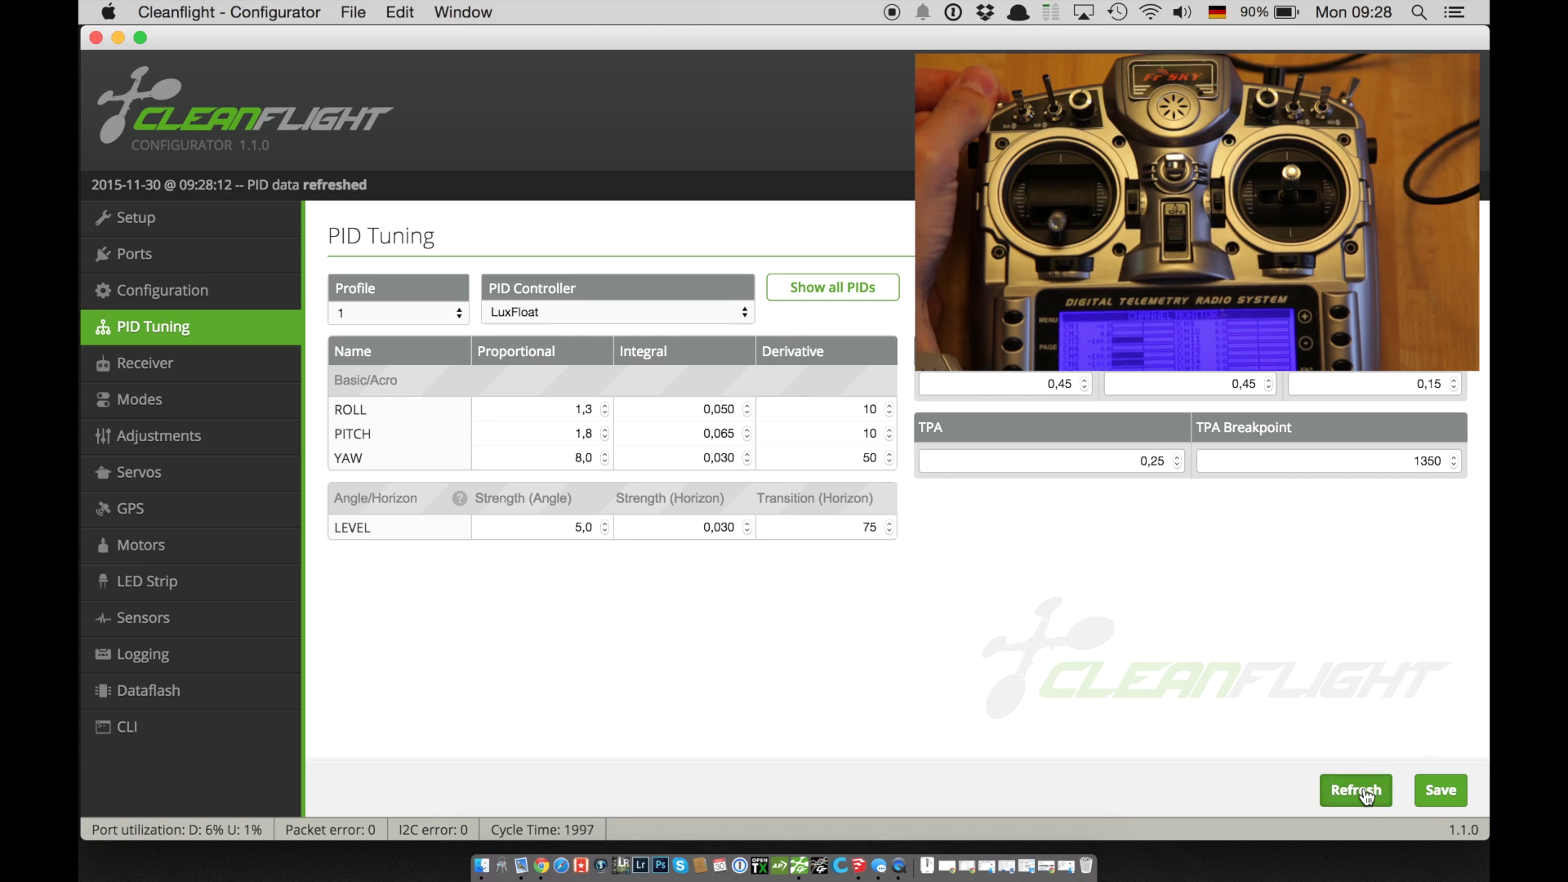
click(1367, 796)
click(1367, 796)
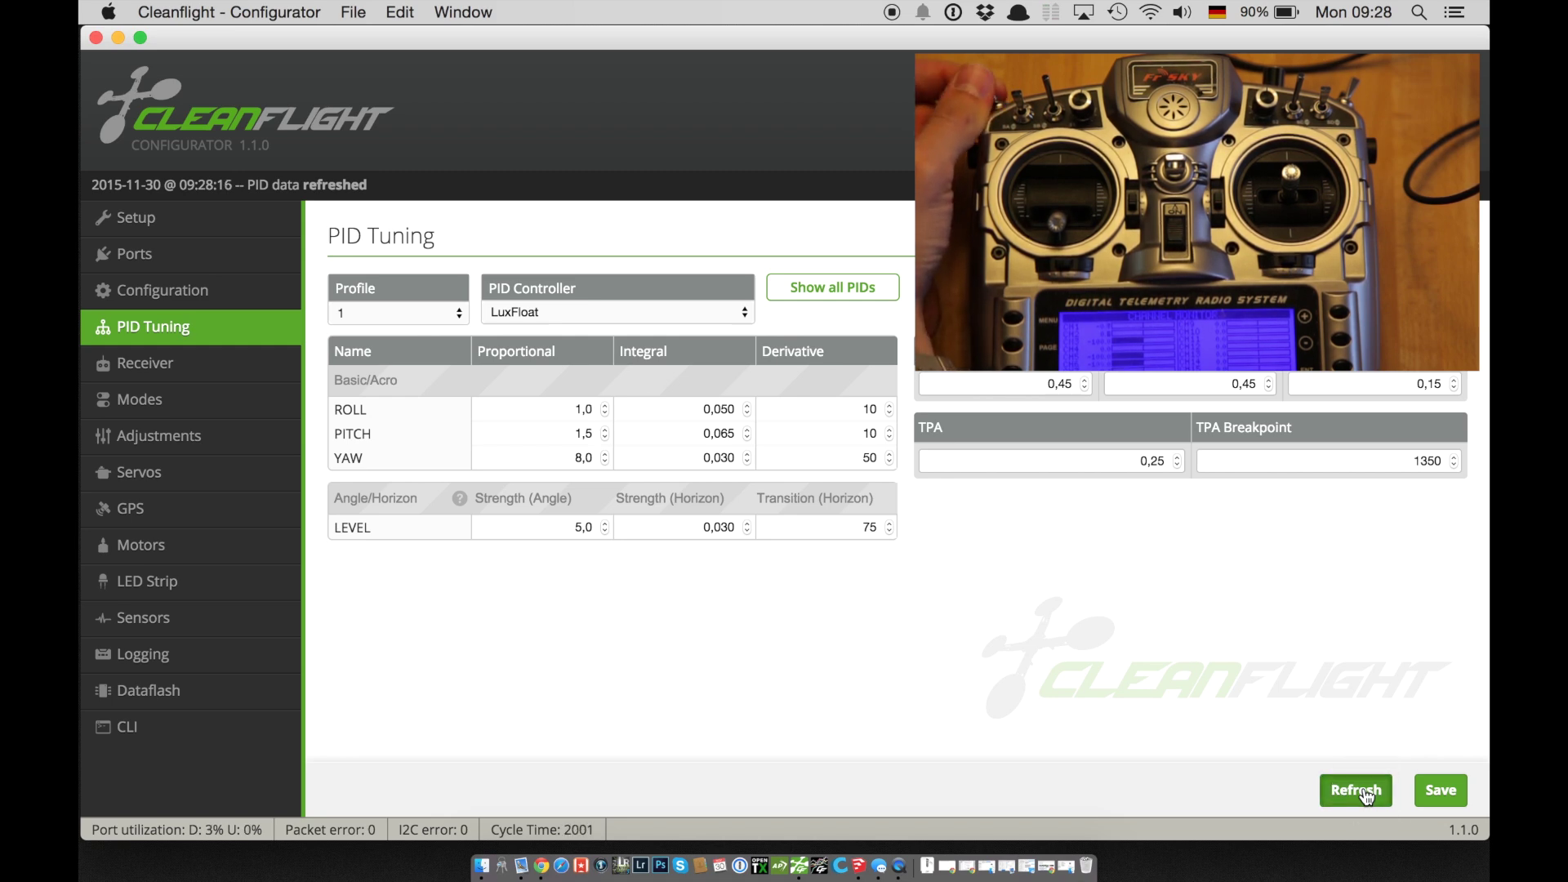
click(1366, 797)
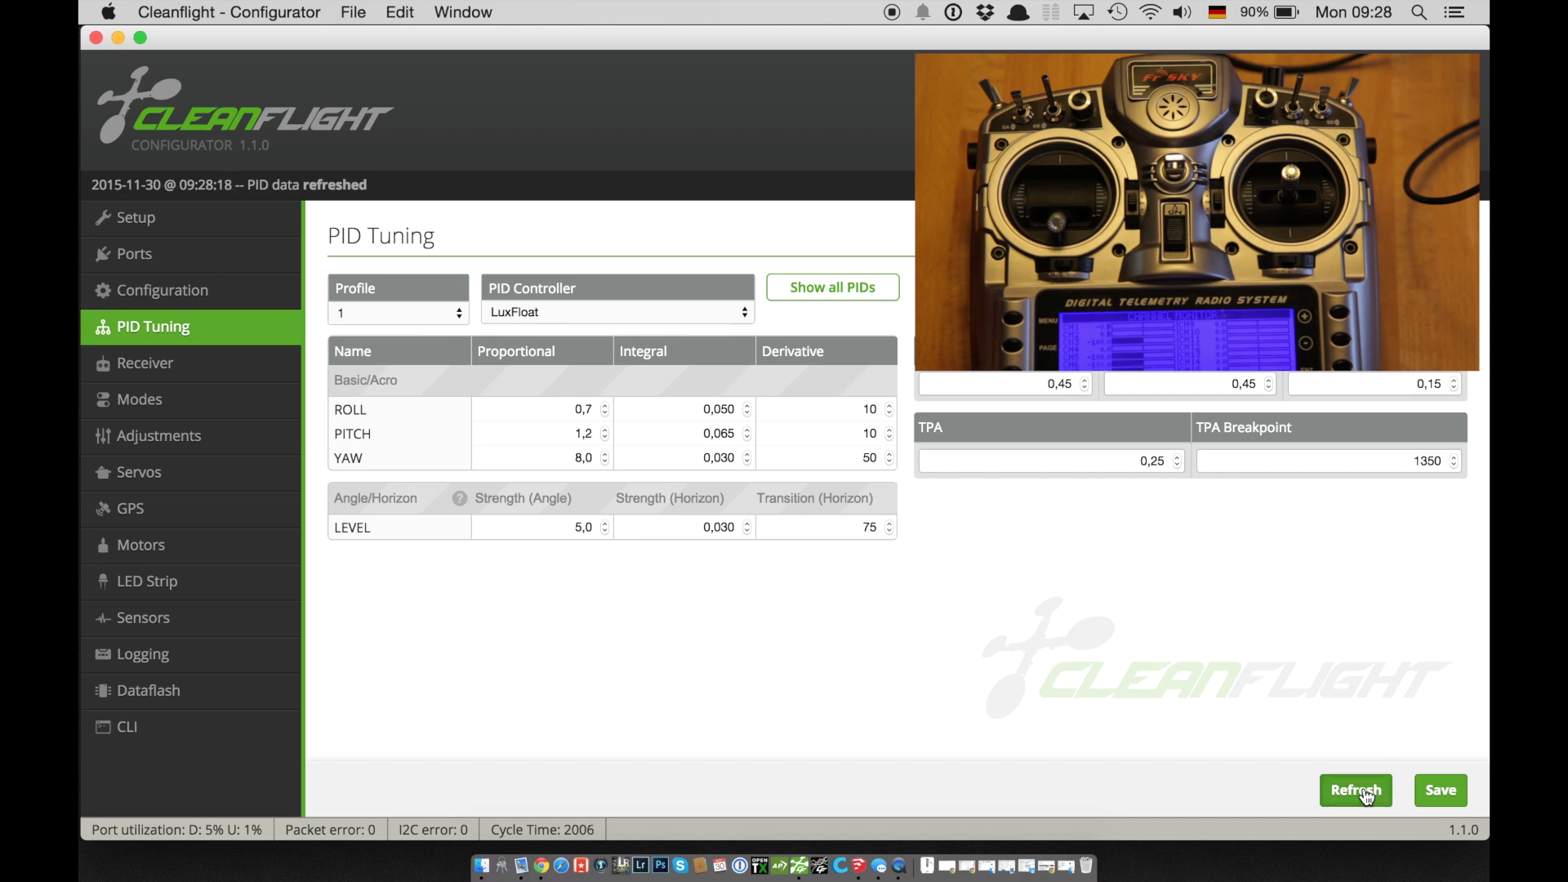
click(1367, 797)
click(1367, 797)
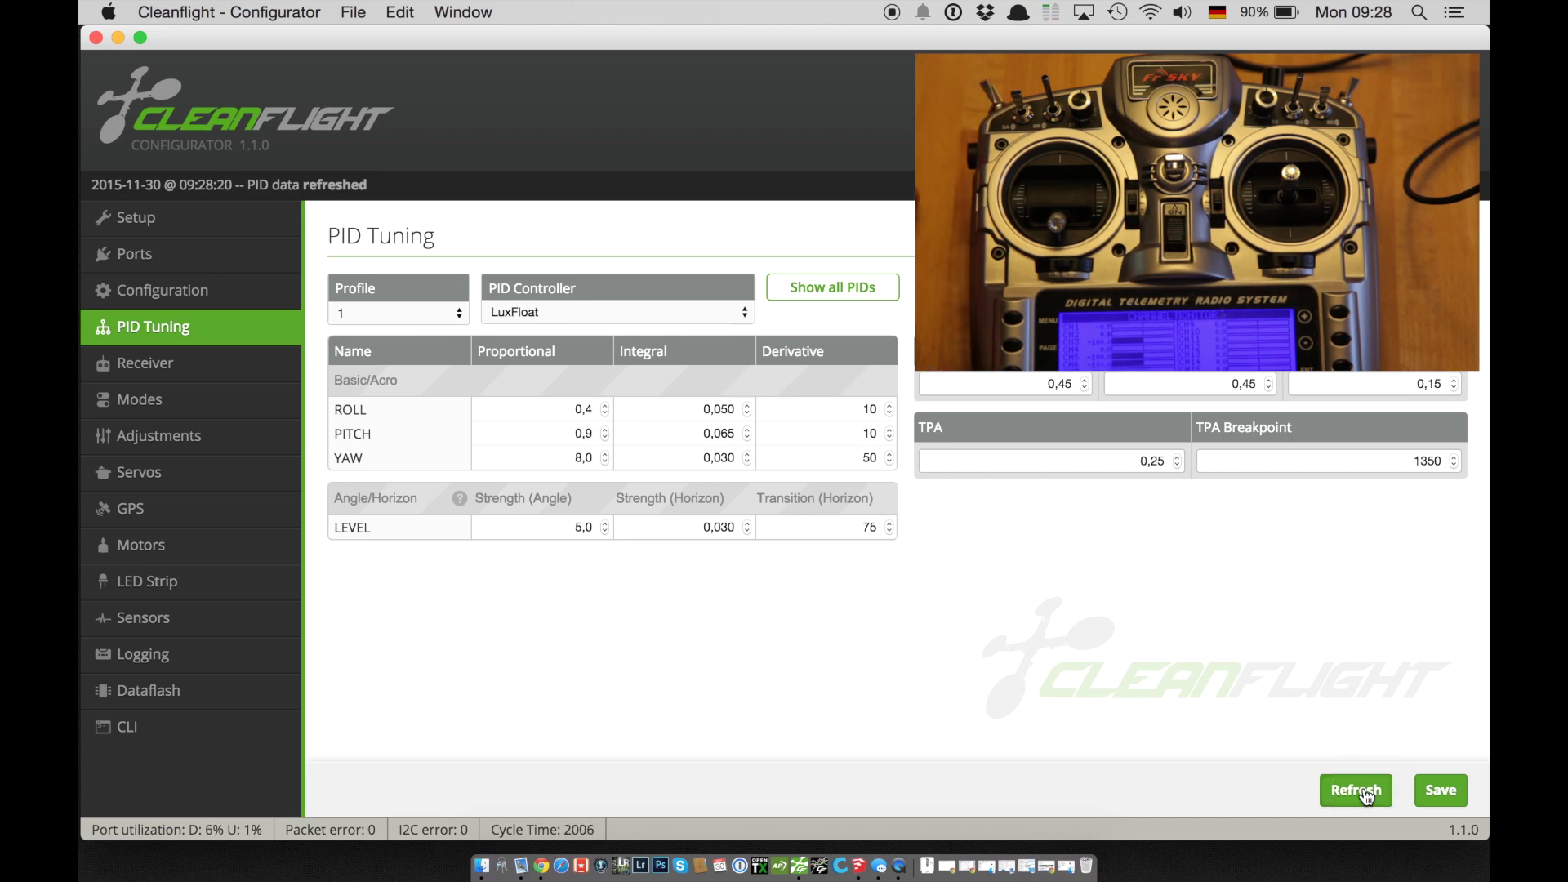
click(1367, 796)
click(1367, 796)
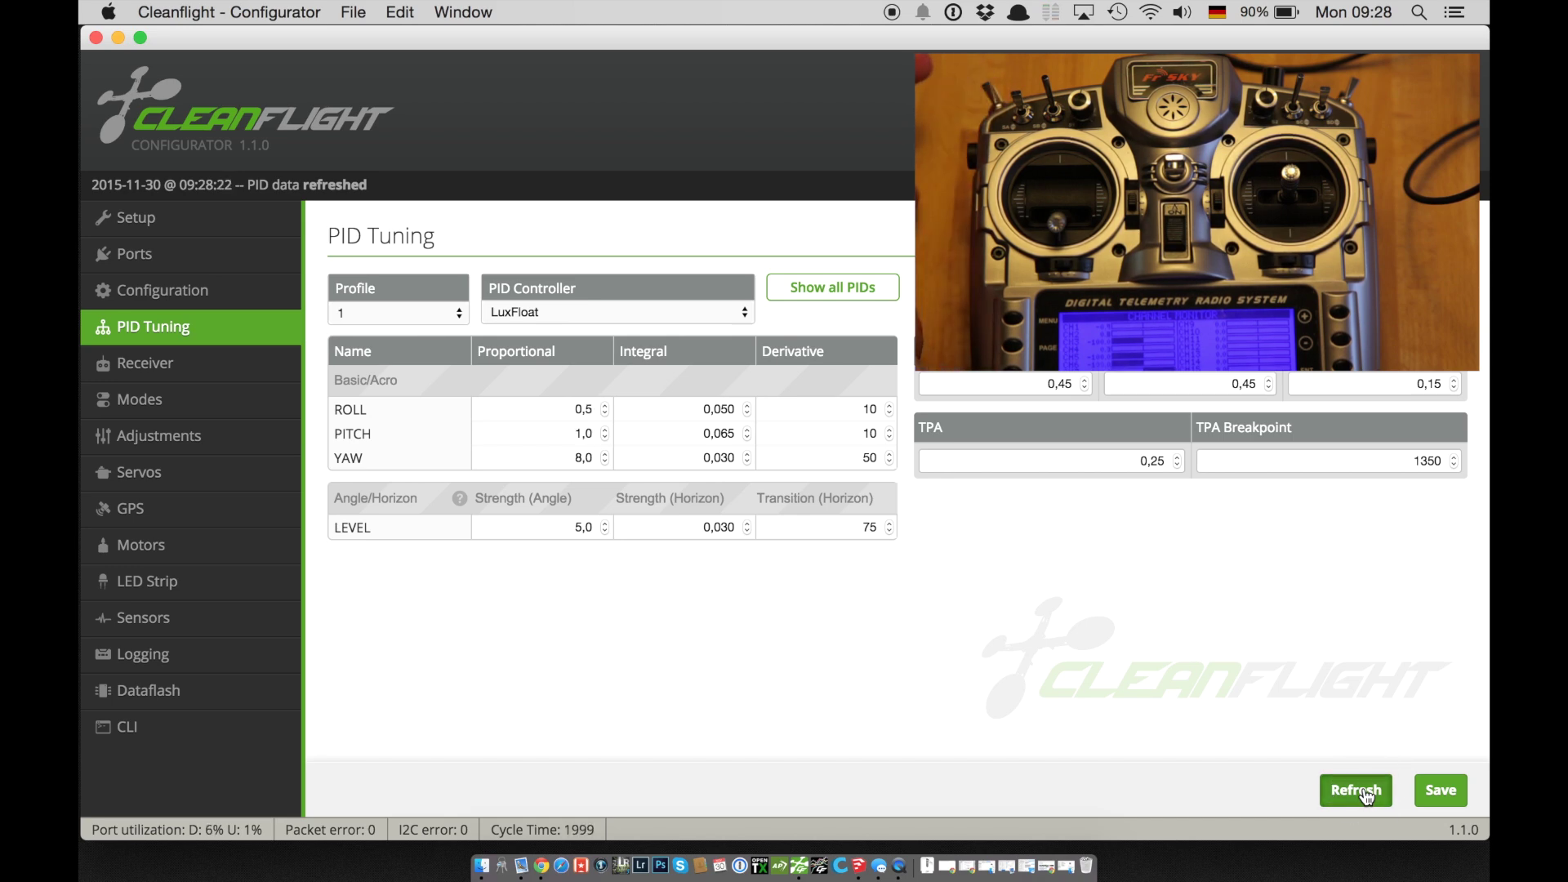
click(1366, 797)
click(1367, 796)
click(1366, 796)
click(1367, 796)
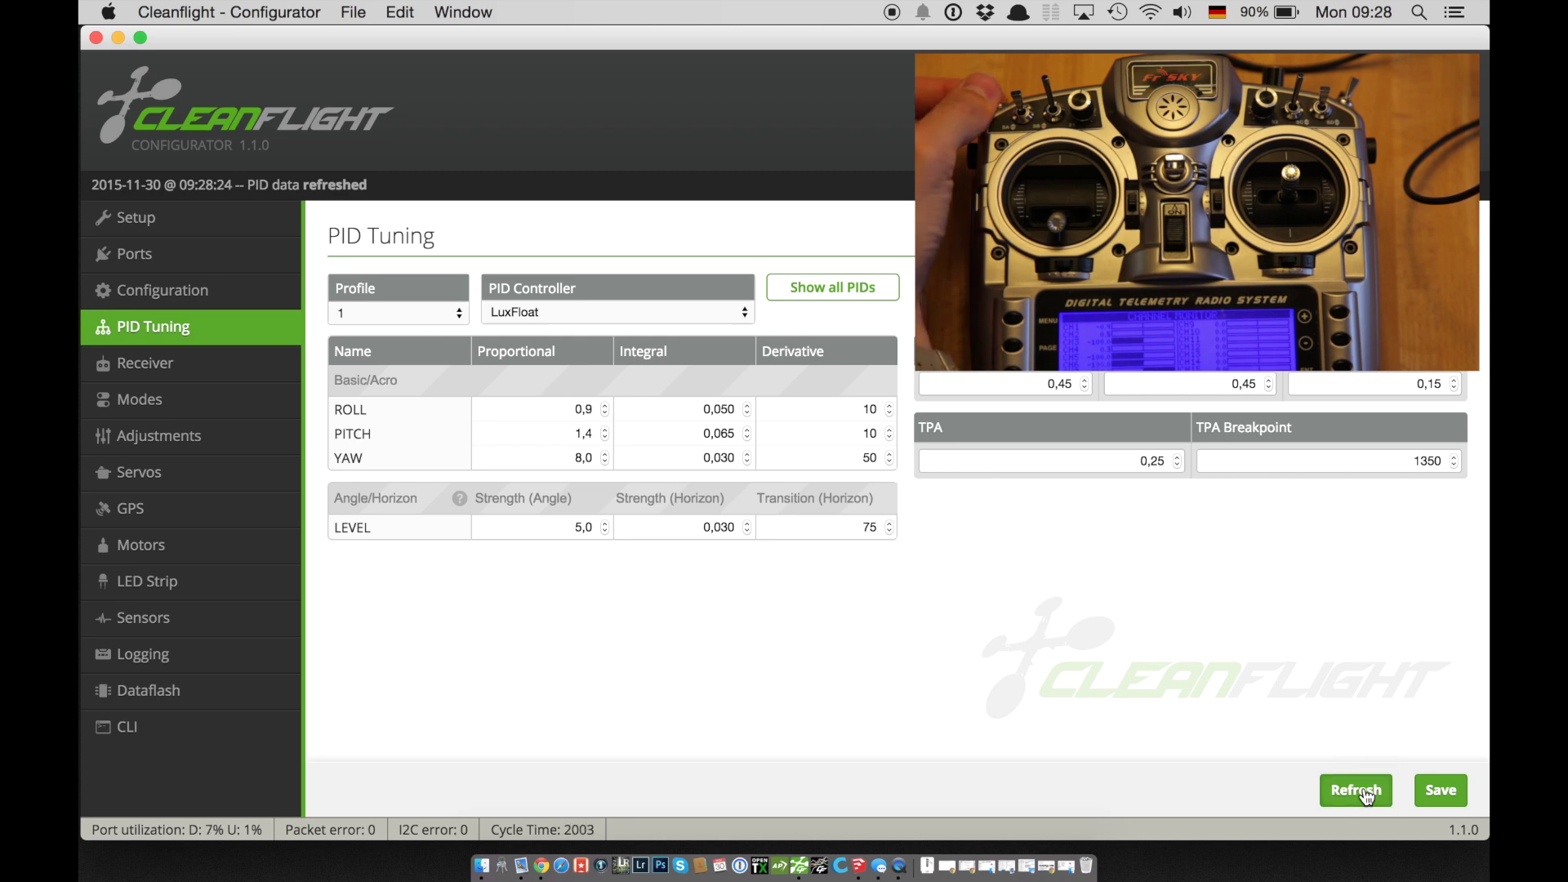
click(1367, 796)
click(1367, 797)
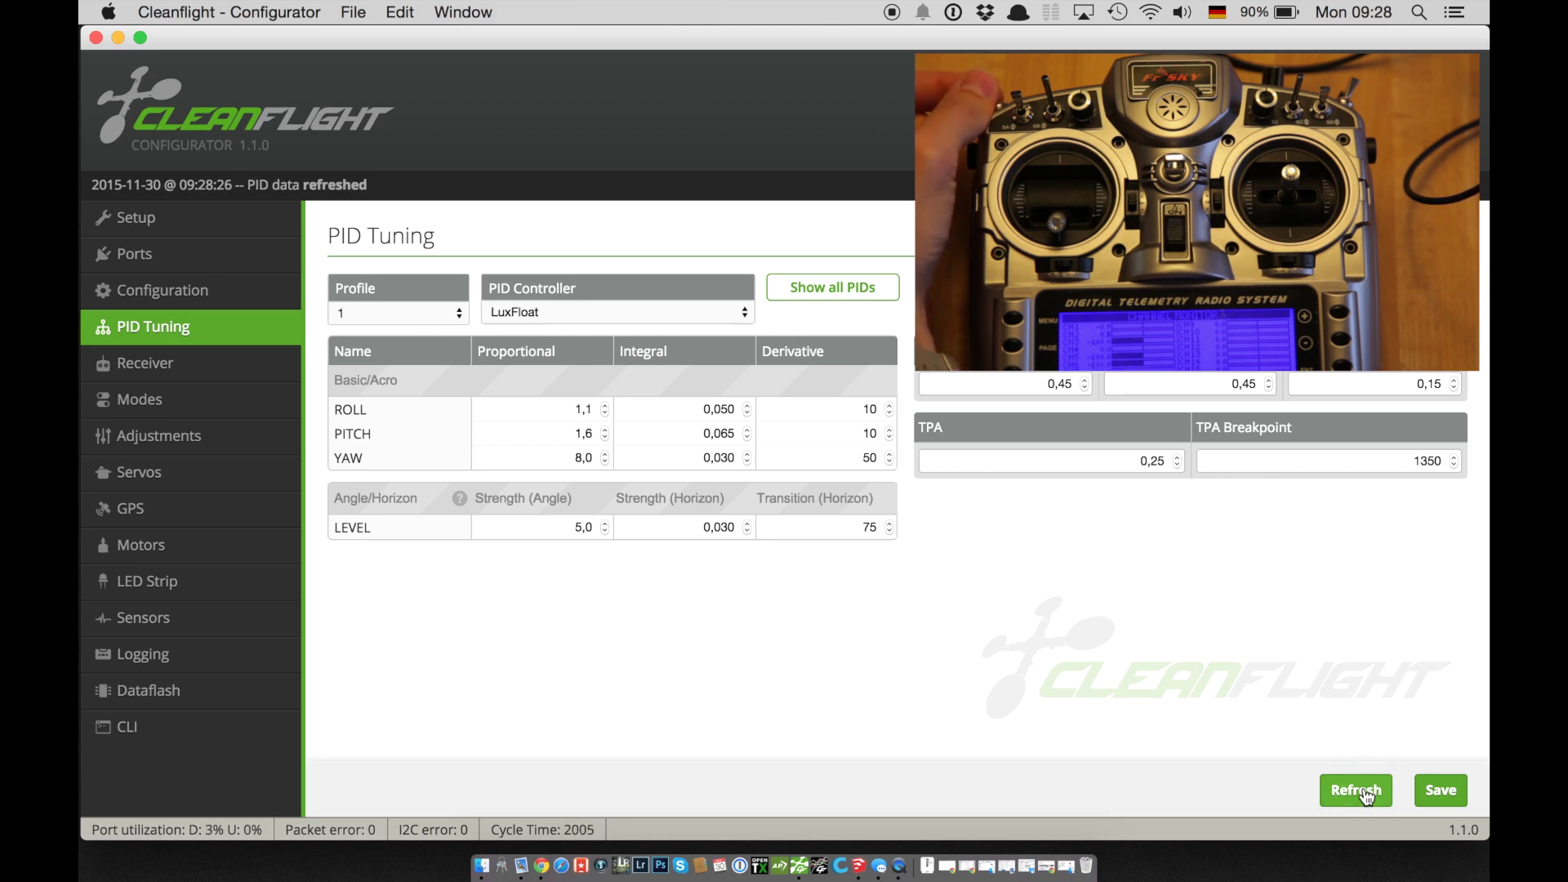
click(1365, 795)
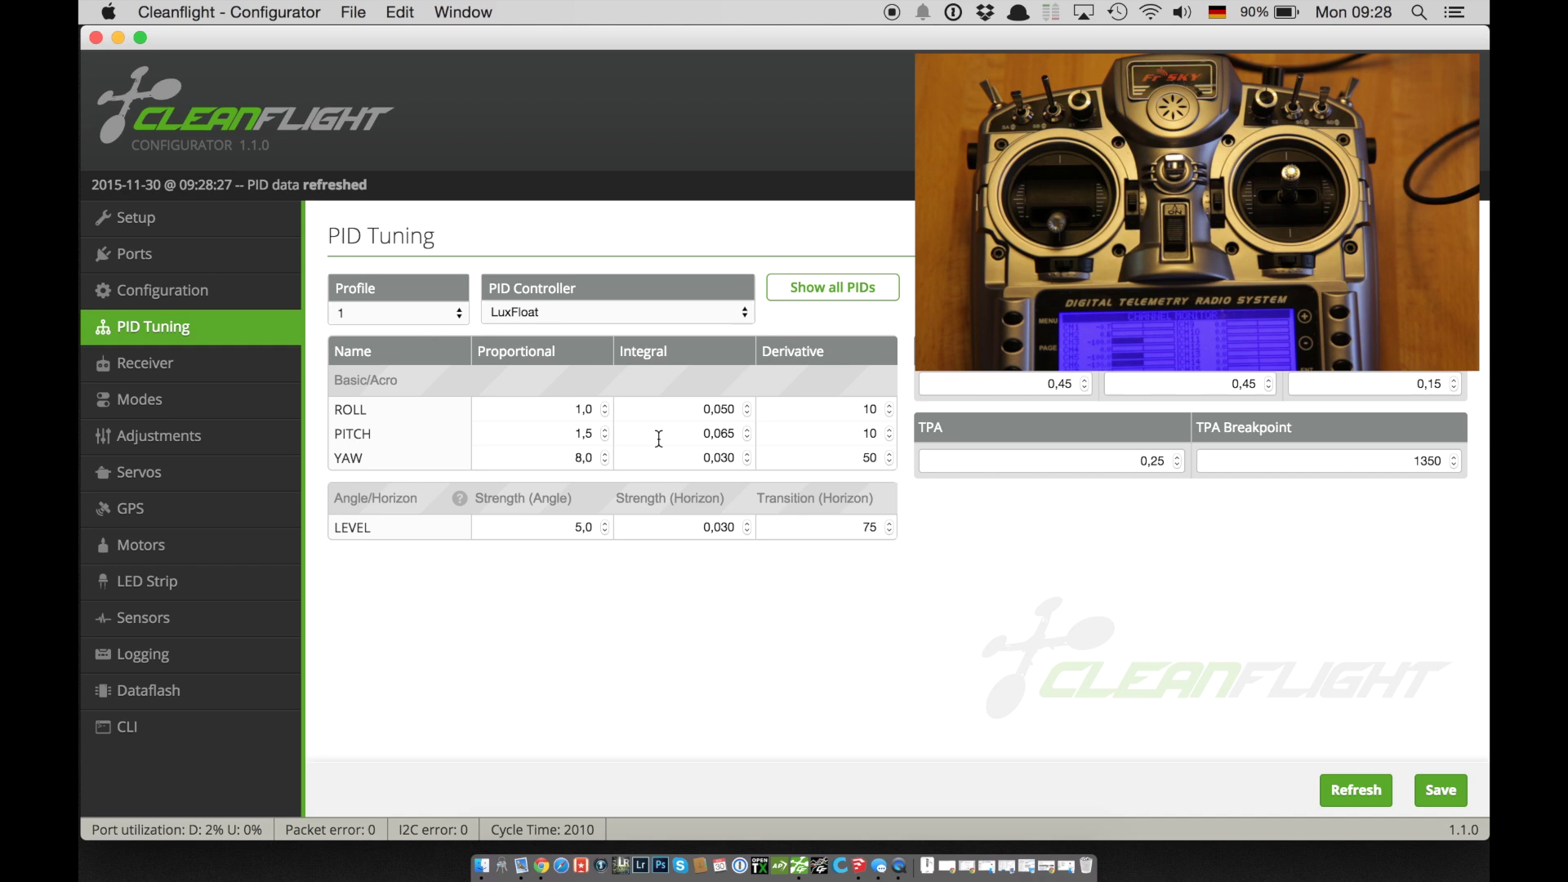